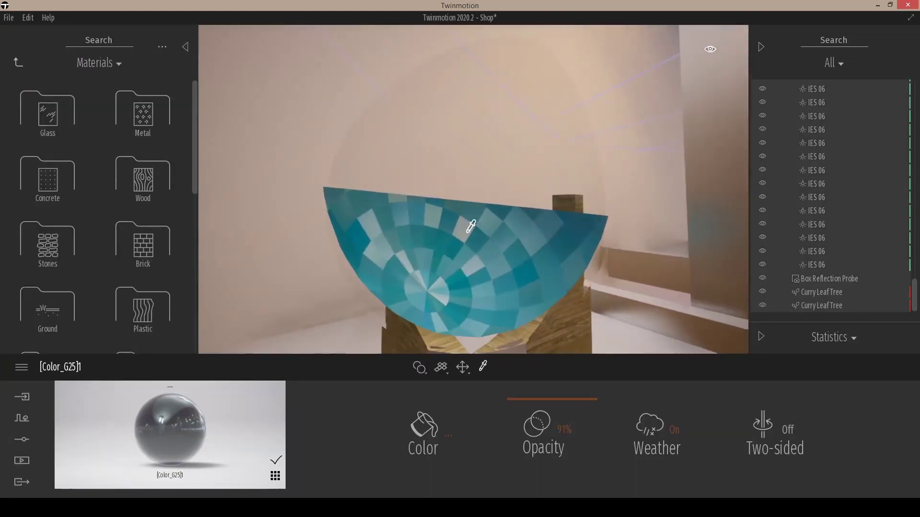
Step: Replace the water material in the light bulb vase with Pool 01 from the Water materials
left_click(463, 215)
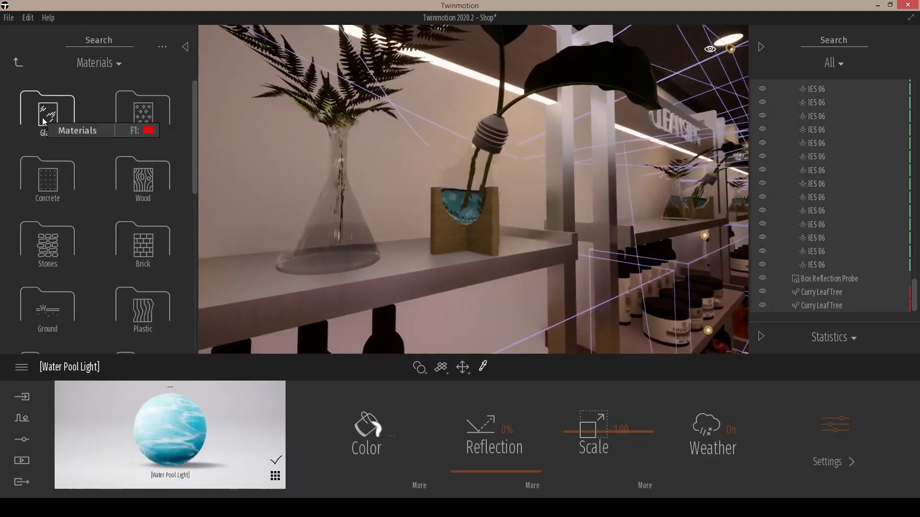
scroll(185, 260, "down", 5)
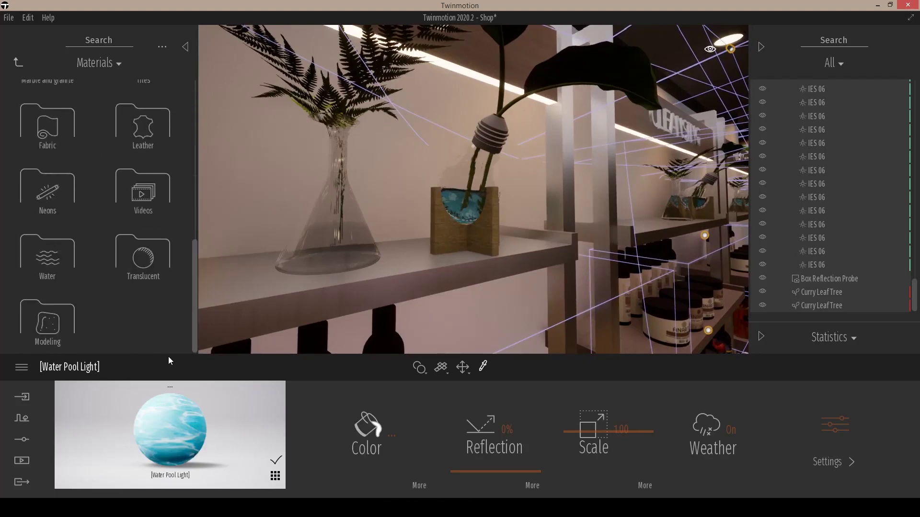
left_click(70, 269)
scroll(472, 161, "up", 5)
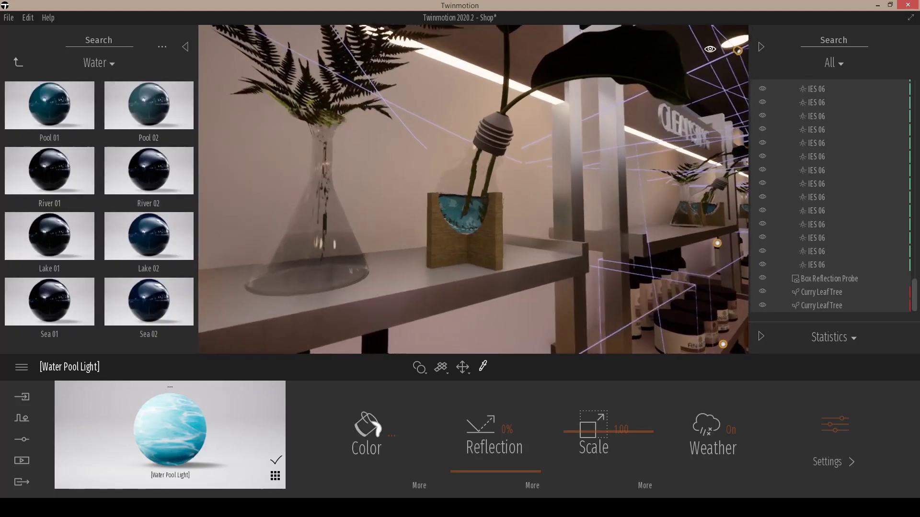
scroll(448, 260, "down", 2)
mouse_move(51, 109)
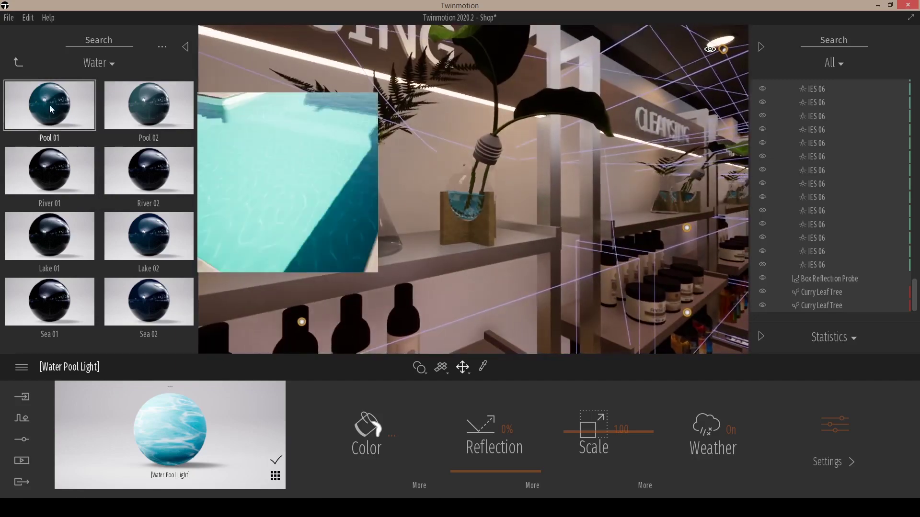
left_click_drag(51, 110, 170, 441)
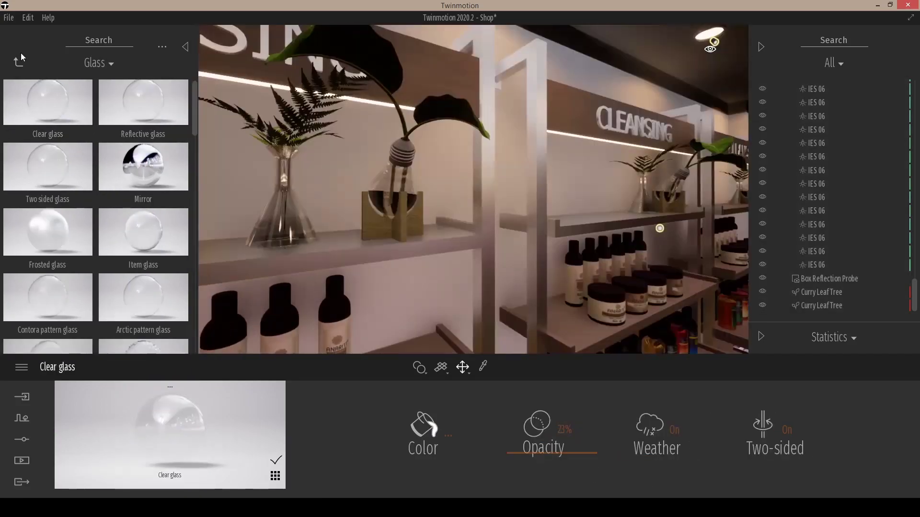
Step: Apply the Brushed aluminium 01 metal material to the cap of the light bulb vase
left_click(19, 61)
left_click(43, 108)
left_click(137, 118)
left_click(405, 154)
mouse_move(404, 154)
right_mouse_down()
mouse_move(446, 154)
mouse_move(389, 169)
right_mouse_up()
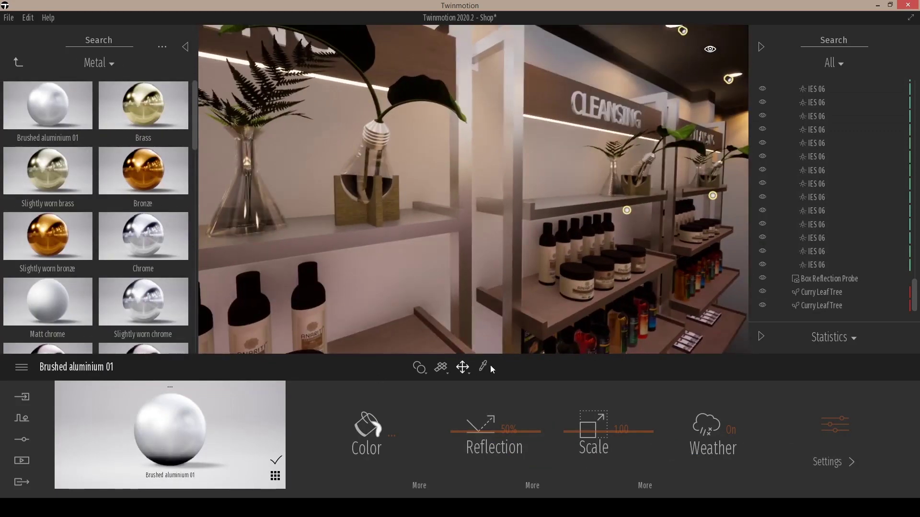
Step: Sample the bottle and jar materials on the shelves and raise their reflection to about 62%
left_click(305, 285)
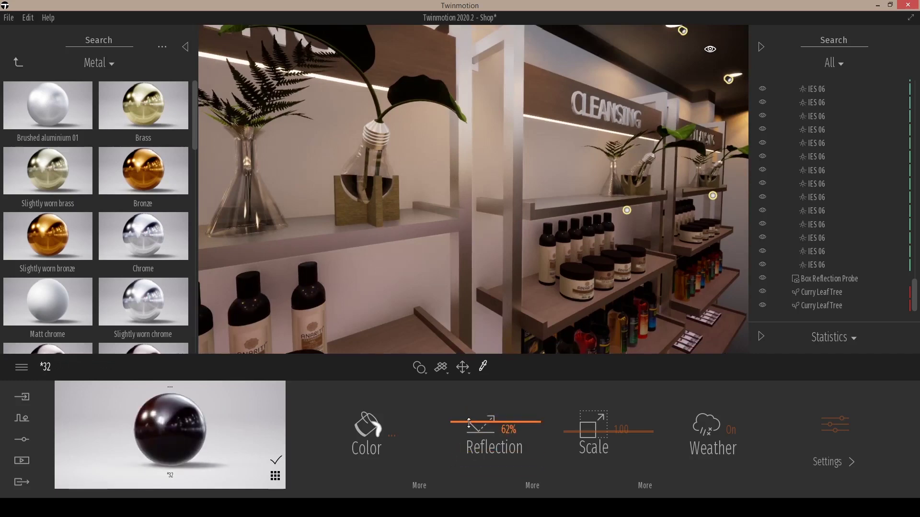
left_click(578, 276)
left_click_drag(460, 471, 475, 413)
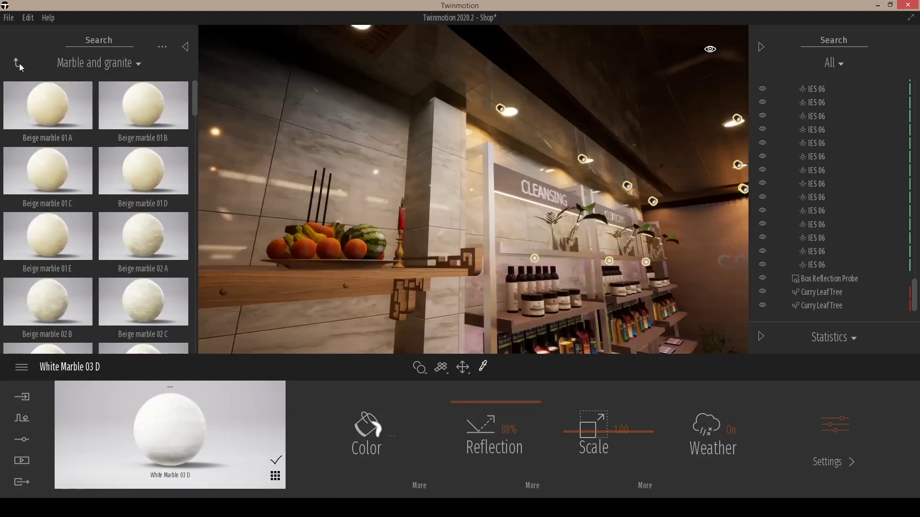
Step: Apply Plaster coating 05 from the wall coverings to the shop's wall surface
double_click(19, 63)
left_click(52, 118)
scroll(82, 224, "down", 2)
left_click(59, 212)
left_click_drag(59, 211, 379, 173)
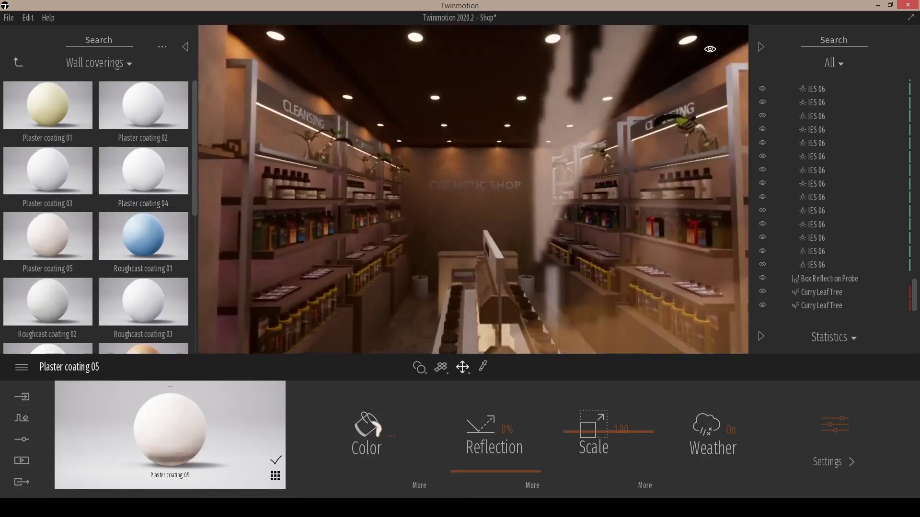
right_click_drag(474, 189, 618, 177)
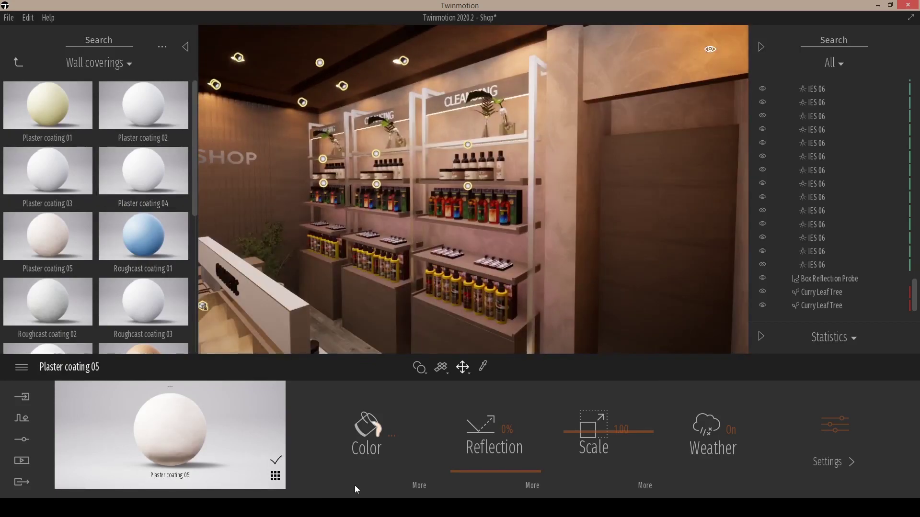
Step: Set the color luminosity of Plaster coating 05 to 62%
left_click(415, 485)
left_click_drag(577, 421, 583, 422)
right_click_drag(631, 265, 626, 265)
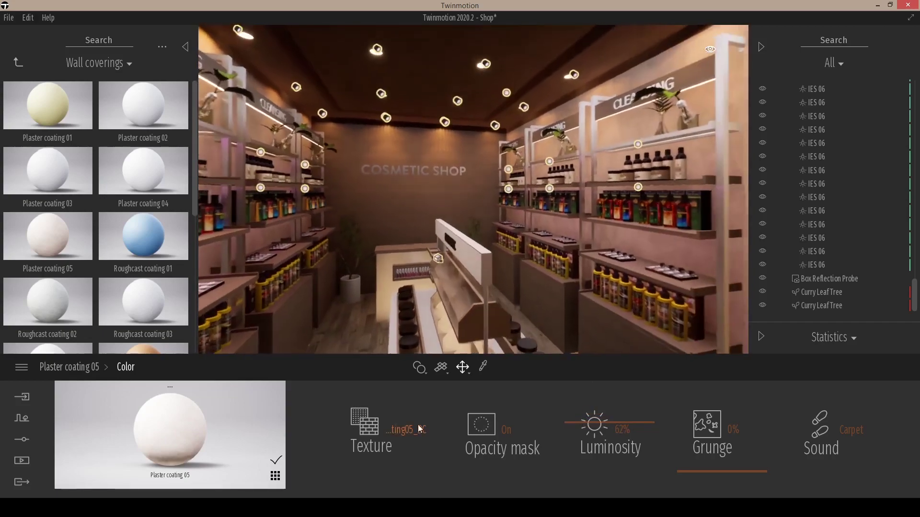
Step: Change the color of Plaster coating 05 to a pale cream, FFF4E6
left_click(69, 367)
left_click(367, 423)
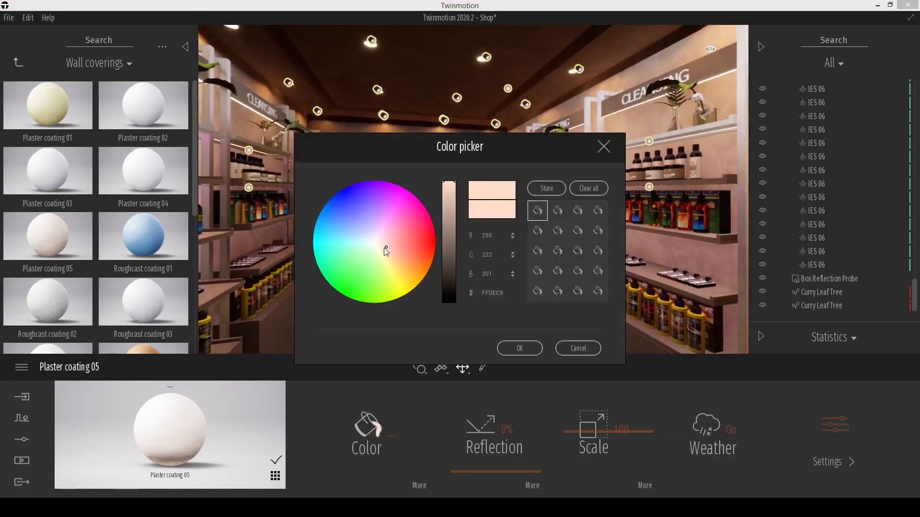
left_click_drag(386, 249, 377, 247)
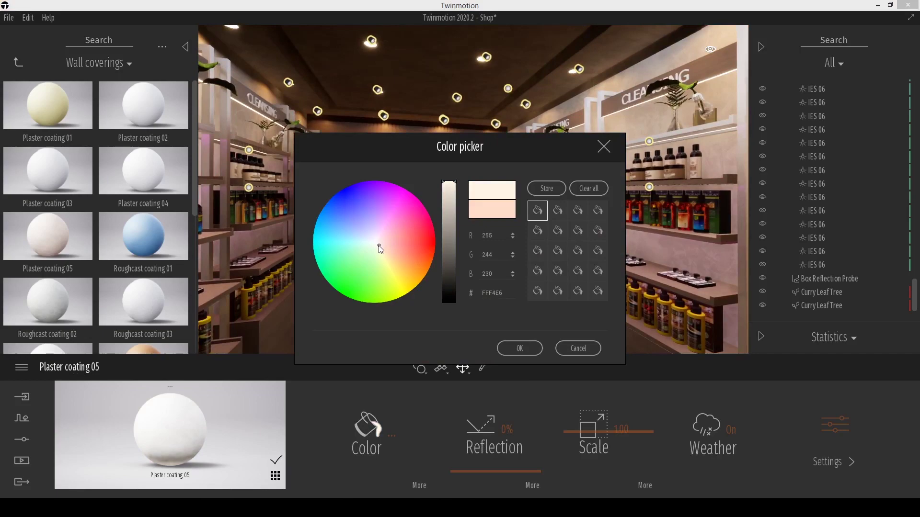
left_click(520, 348)
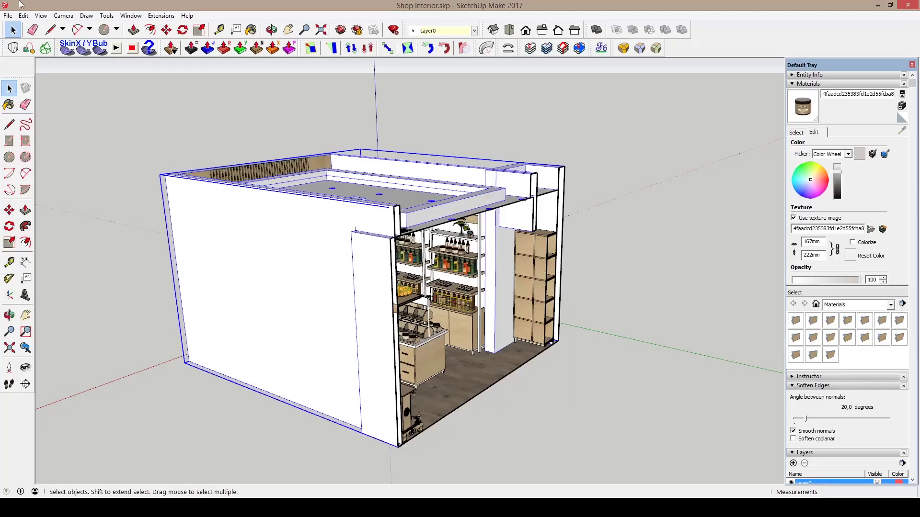
Step: In SketchUp, display the section planes and delete the ones cutting the shop model
left_click(41, 16)
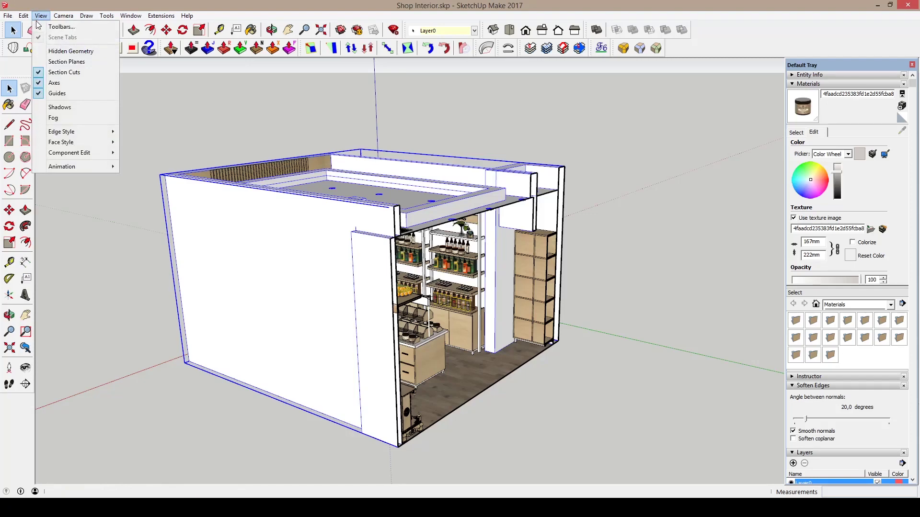
left_click(71, 51)
scroll(98, 228, "down", 3)
left_click(427, 225)
middle_click_drag(427, 225, 450, 218)
scroll(424, 220, "down", 3)
left_click(439, 212)
left_click(449, 218)
left_click(512, 114)
key("Delete")
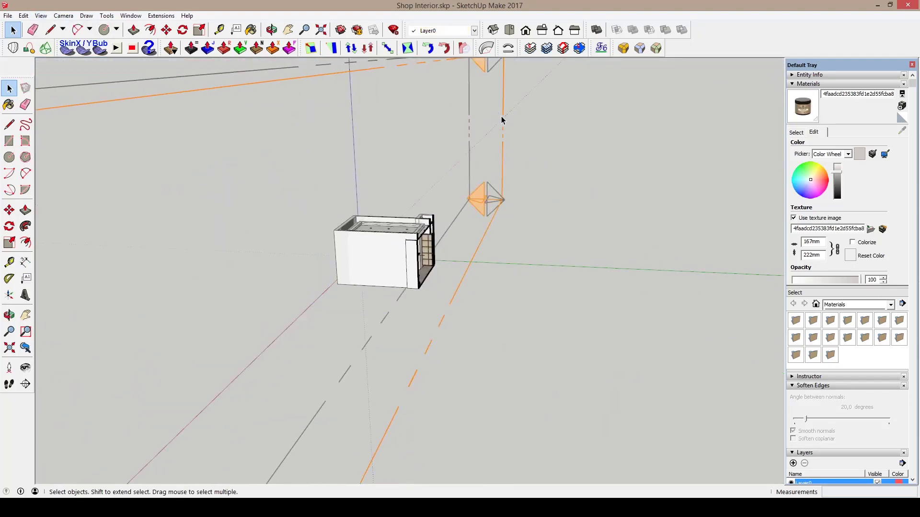
left_click(503, 117)
key("Delete")
Step: Delete the street and the row of buildings opposite the shop
middle_click_drag(471, 126, 485, 179)
scroll(484, 179, "down", 5)
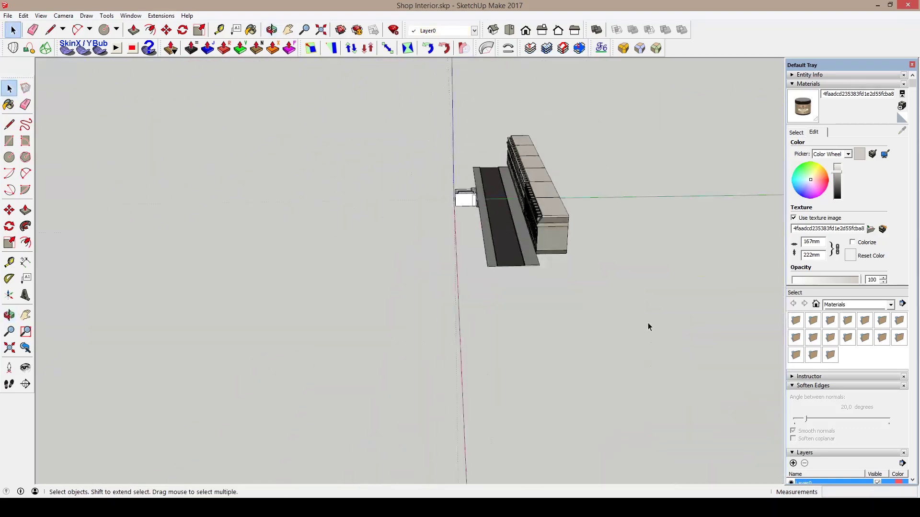
left_click_drag(511, 133, 663, 191)
middle_click_drag(663, 191, 554, 188)
scroll(554, 189, "up", 2)
left_click_drag(638, 336, 497, 130)
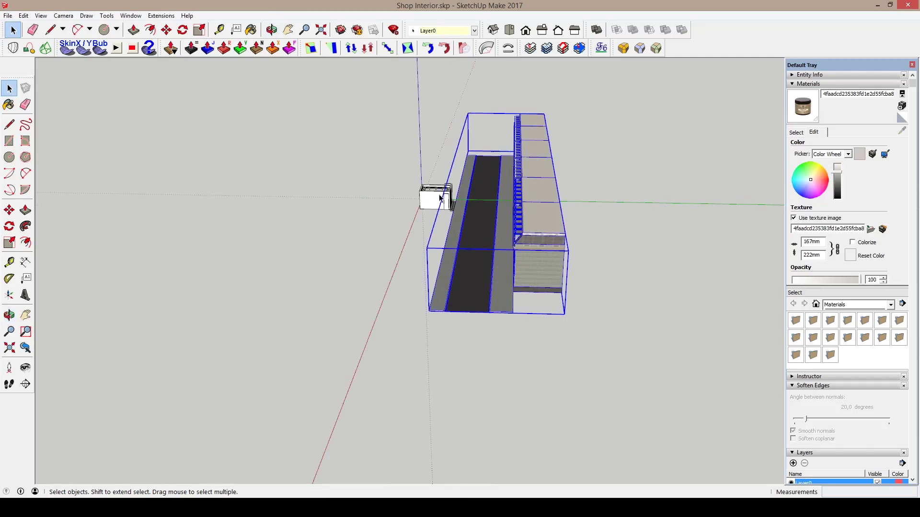
key("Delete")
Step: Delete the front step and the shopfront frames to open the entrance for the camera
scroll(439, 199, "up", 2)
mouse_move(412, 206)
middle_mouse_down()
mouse_move(438, 201)
mouse_move(399, 216)
middle_mouse_up()
scroll(438, 202, "up", 4)
scroll(481, 228, "up", 3)
left_click(480, 228)
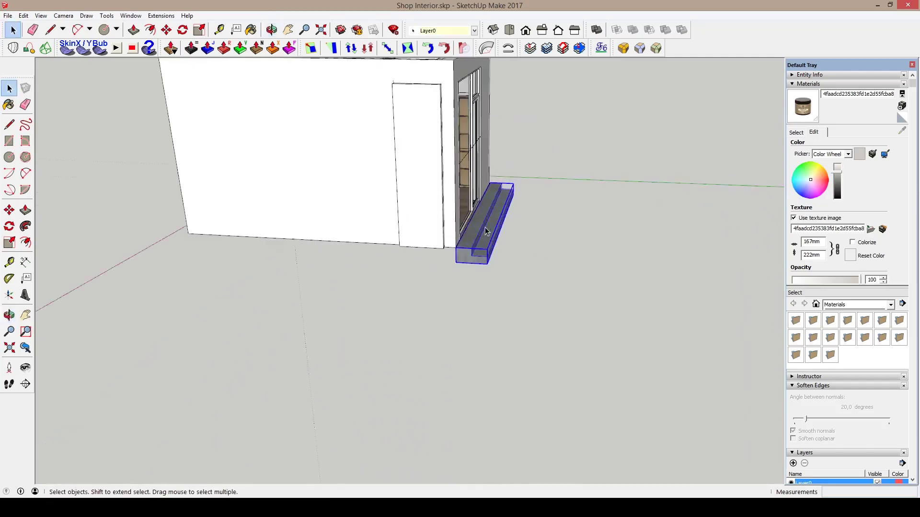
scroll(405, 178, "up", 3)
middle_click_drag(480, 228, 411, 264)
key("Delete")
left_click(405, 177)
key("Delete")
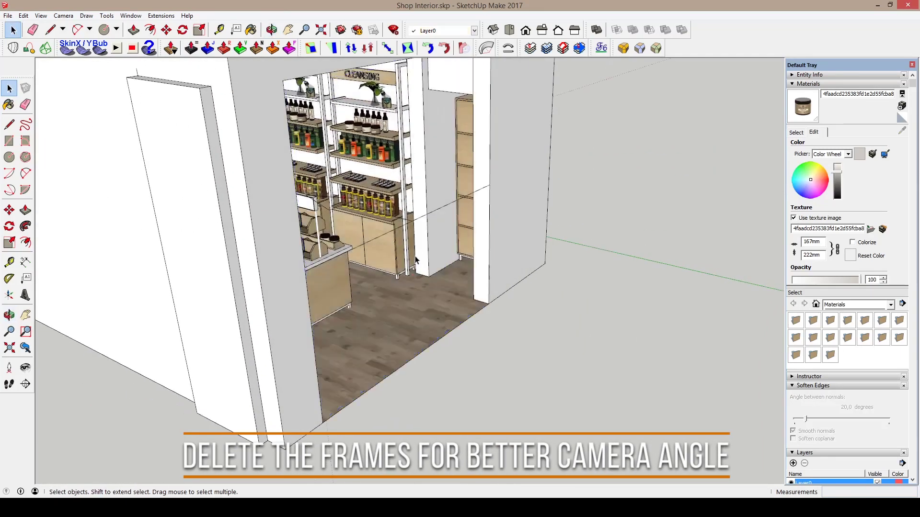
left_click(393, 229)
middle_click_drag(394, 229, 353, 275)
scroll(353, 275, "down", 3)
key("m")
left_click(353, 278)
key("Escape")
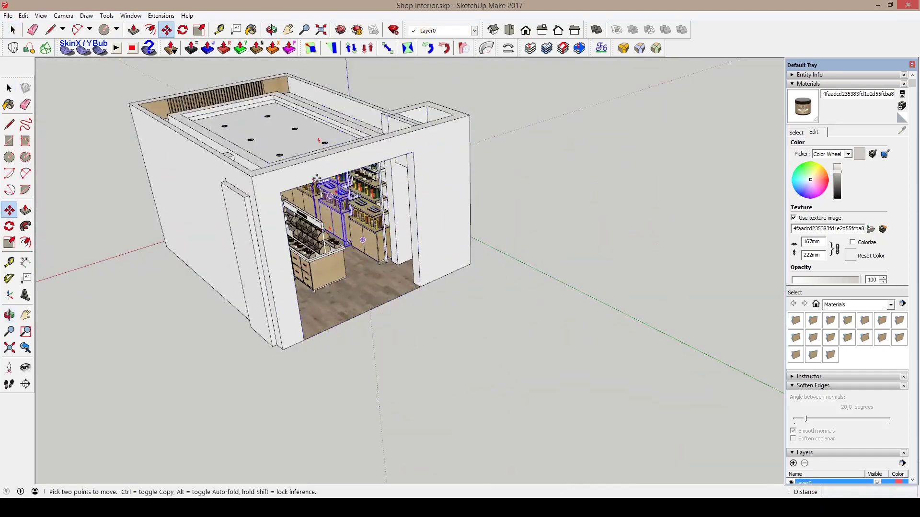
Step: In Twinmotion, refresh the imported Shop Interior model and back the view out to the shop's entrance
left_click(205, 389)
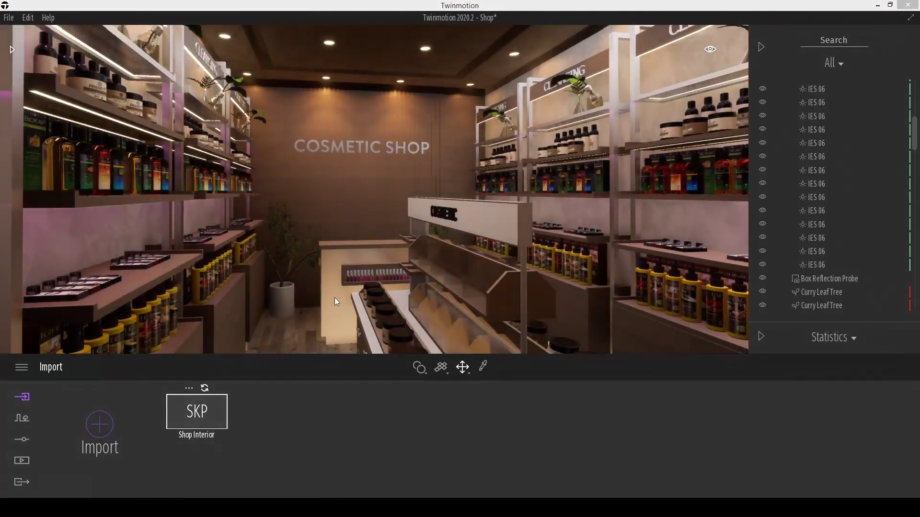
right_click_drag(334, 297, 290, 283)
key("s")
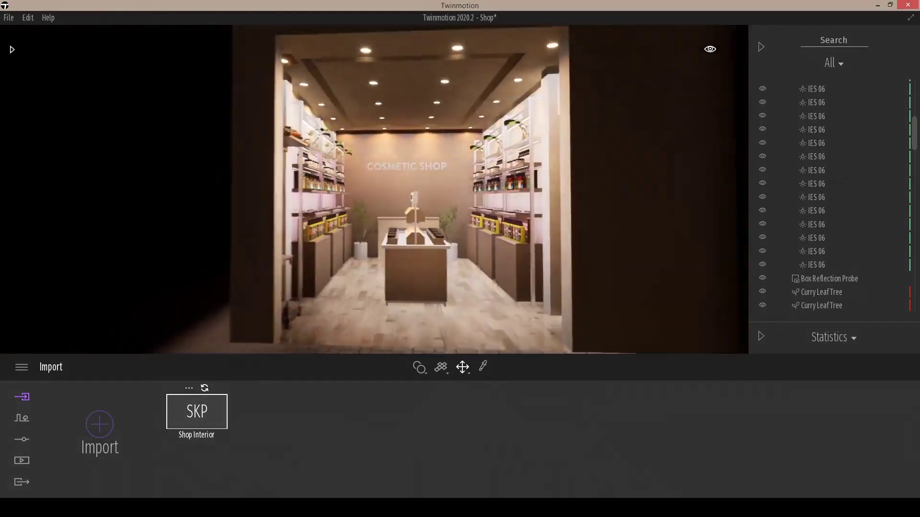
Step: Create a new media image of the shop seen from outside the entrance
left_click(22, 439)
left_click(22, 461)
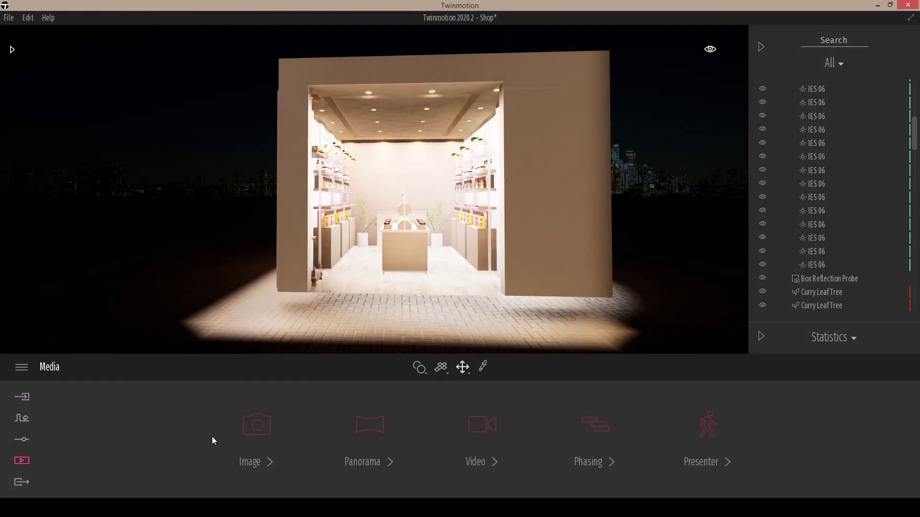
left_click(267, 426)
left_click(119, 426)
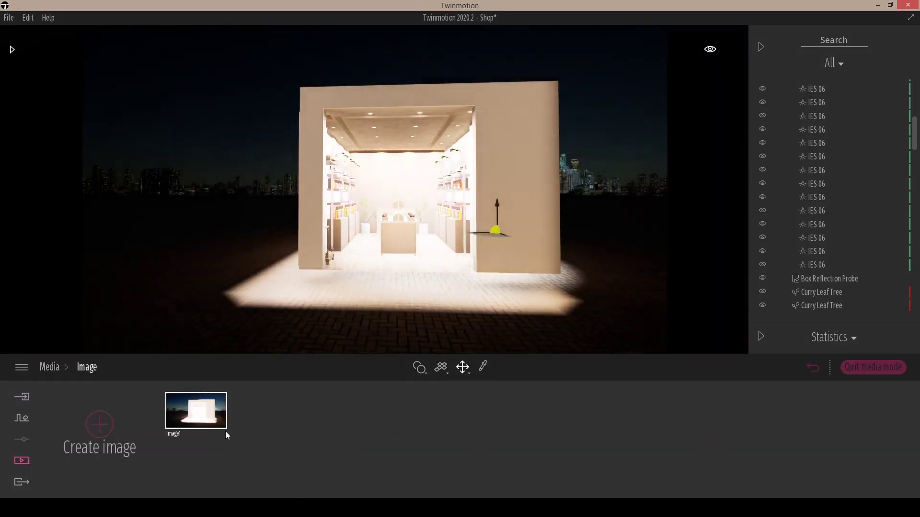
Step: Turn on parallelism for the Image1 camera and narrow its field of view to 51
left_click(223, 433)
left_click(554, 430)
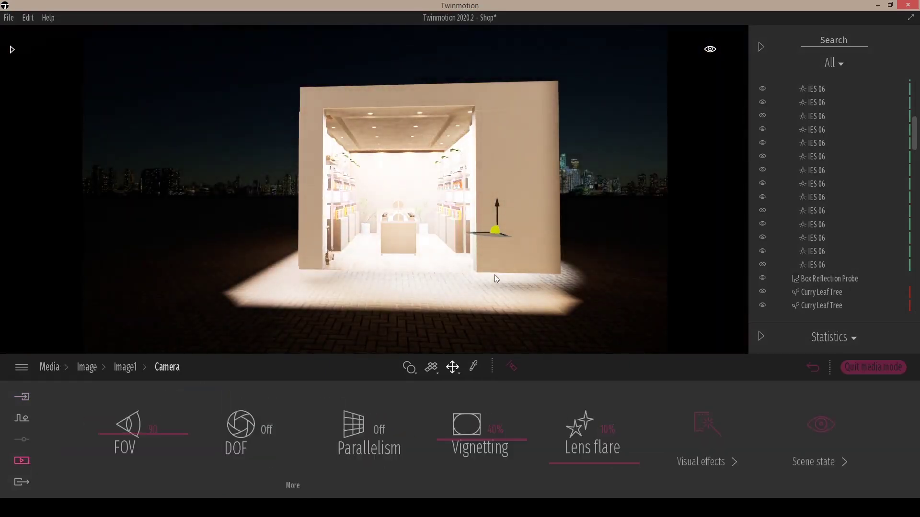
left_click(106, 436)
left_click(381, 435)
Step: Frame Image1 closer on the counter and the COSMETIC SHOP wall, and fine-tune the field of view
left_click(512, 367)
left_click(408, 186)
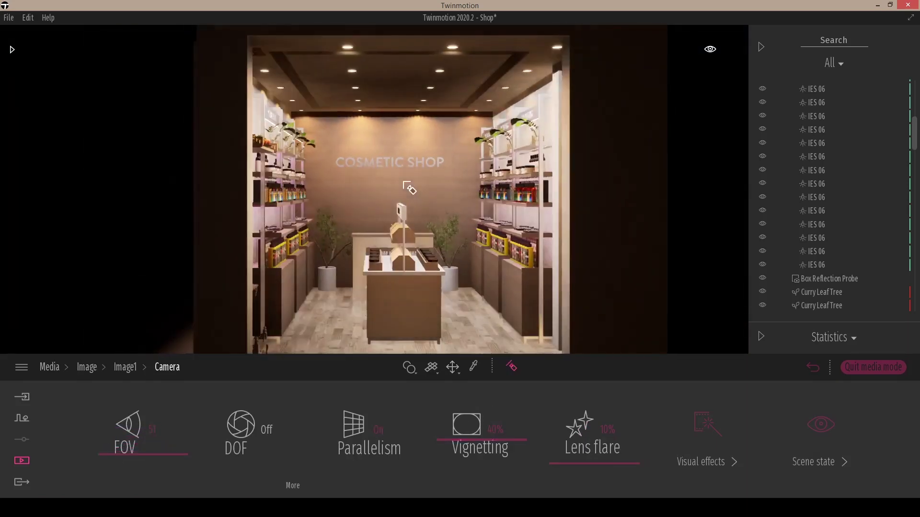
left_click(400, 319)
left_click(328, 46)
middle_click_drag(327, 47, 365, 69)
scroll(374, 189, "up", 2)
left_click_drag(115, 455, 114, 458)
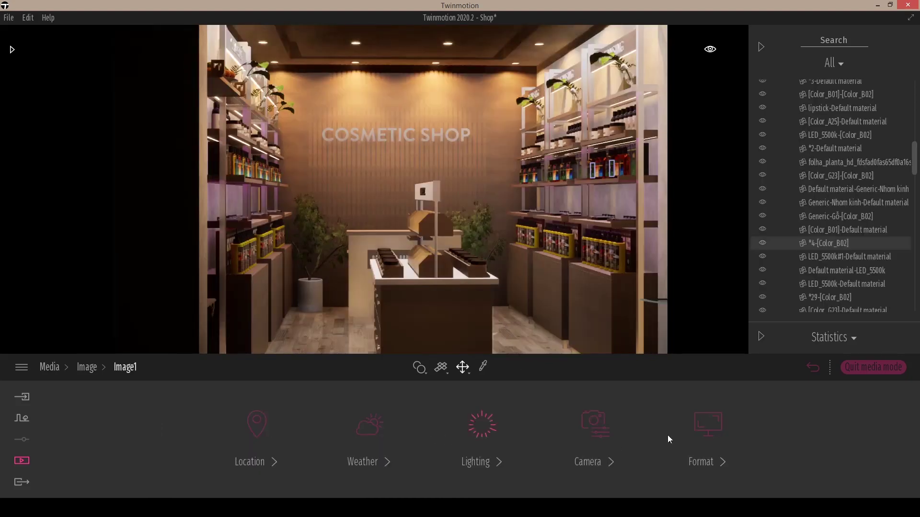
Step: Set the output size of Image1 to 4K UHD 3840x2160
left_click(669, 437)
left_click(470, 436)
left_click(476, 378)
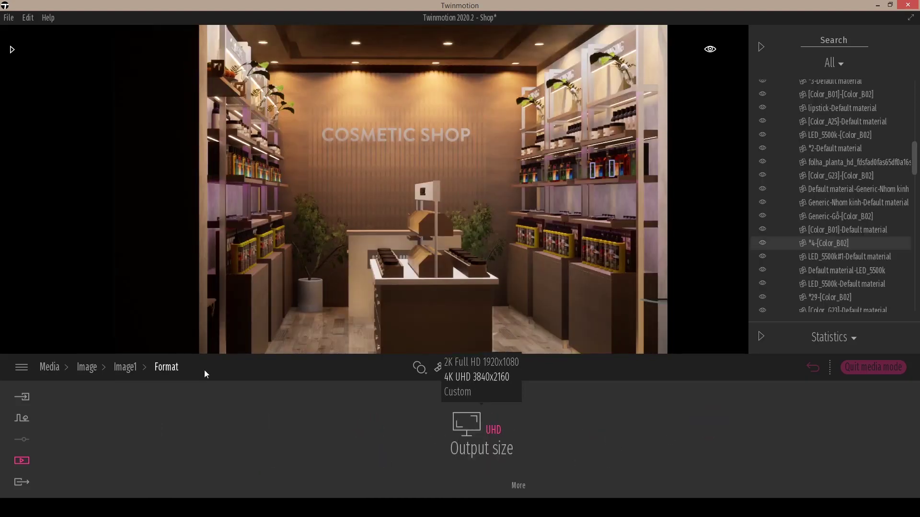
left_click(123, 369)
Step: Set Image1's exposure to 0.28 and white balance to 6897K, and adjust its additional lighting settings
left_click(493, 434)
left_click_drag(225, 426, 226, 433)
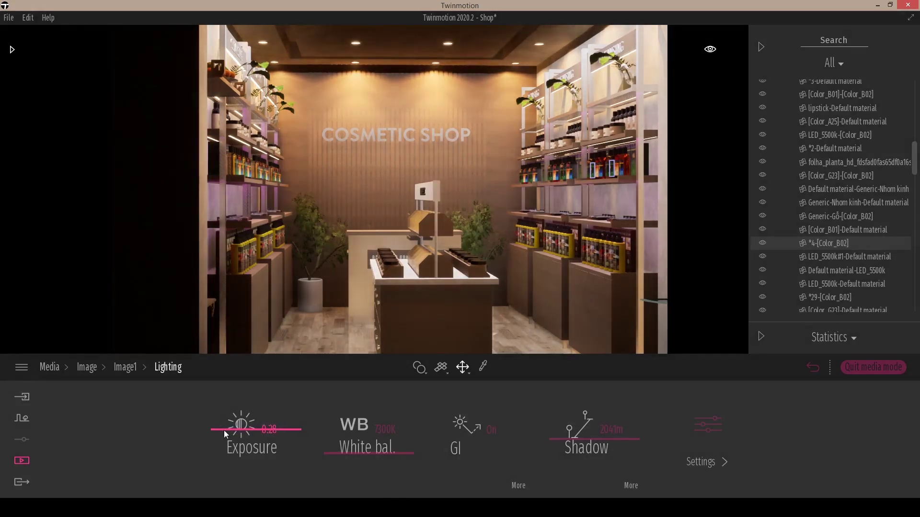
mouse_move(325, 452)
left_mouse_down()
mouse_move(329, 465)
mouse_move(334, 456)
left_mouse_up()
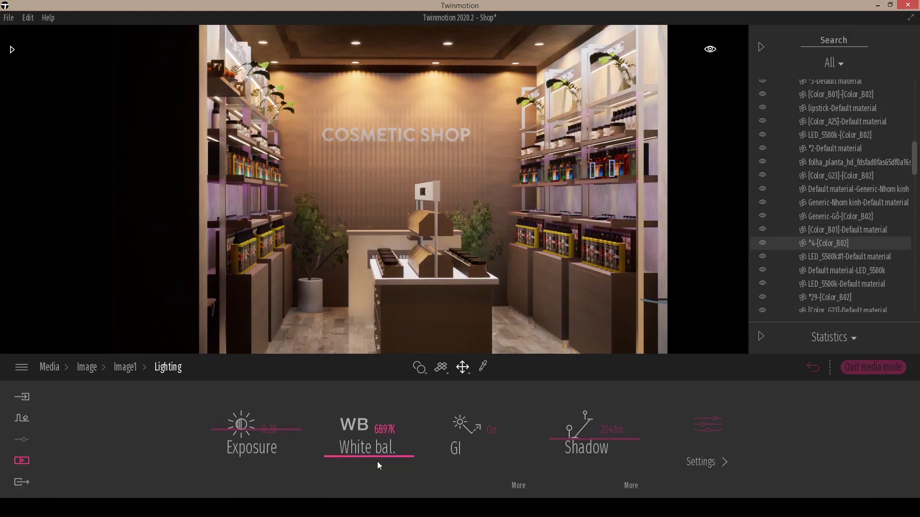
left_click(713, 432)
left_click_drag(562, 392, 602, 461)
Step: Set the intensity of the first area light to 15000 and test its shadows option
scroll(786, 292, "up", 10)
left_click(817, 127)
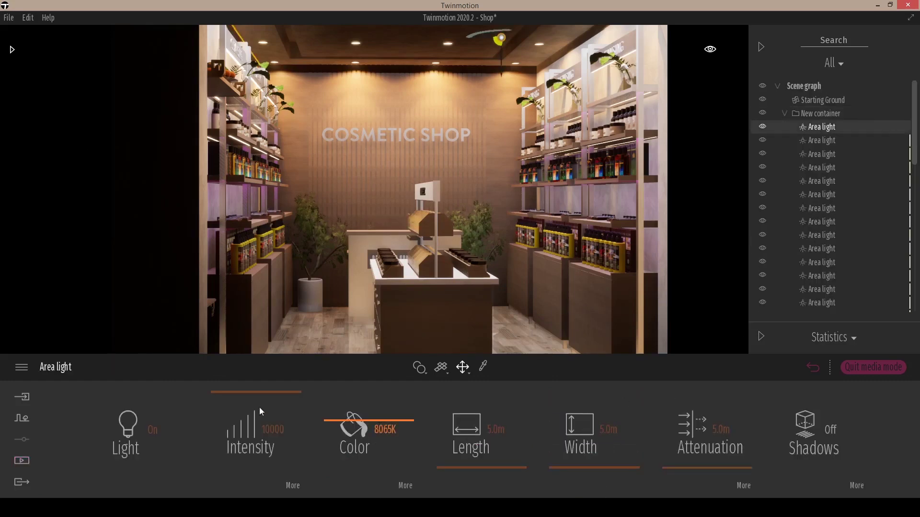
type("2")
key("Return")
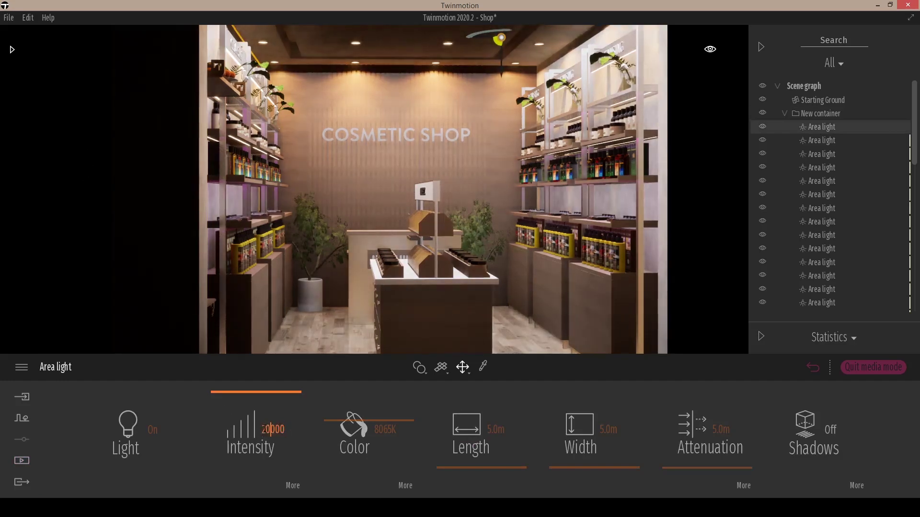
double_click(269, 428)
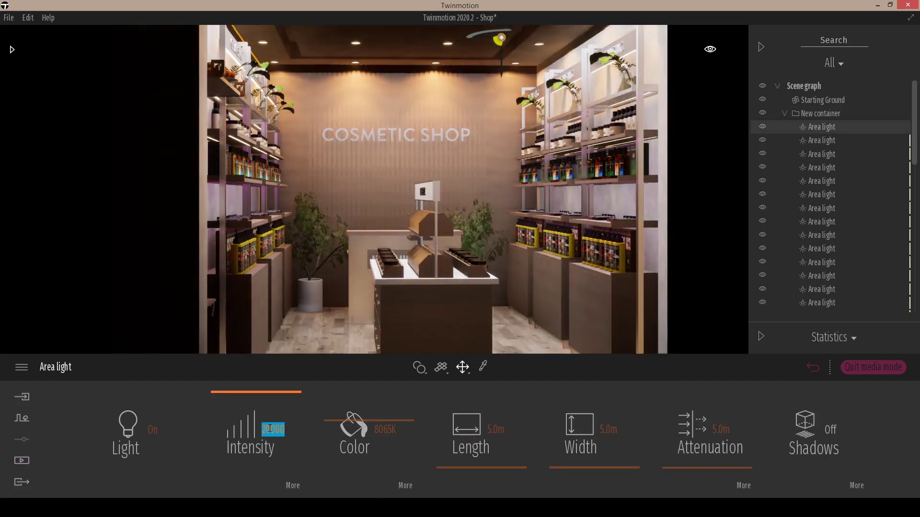
type("15000")
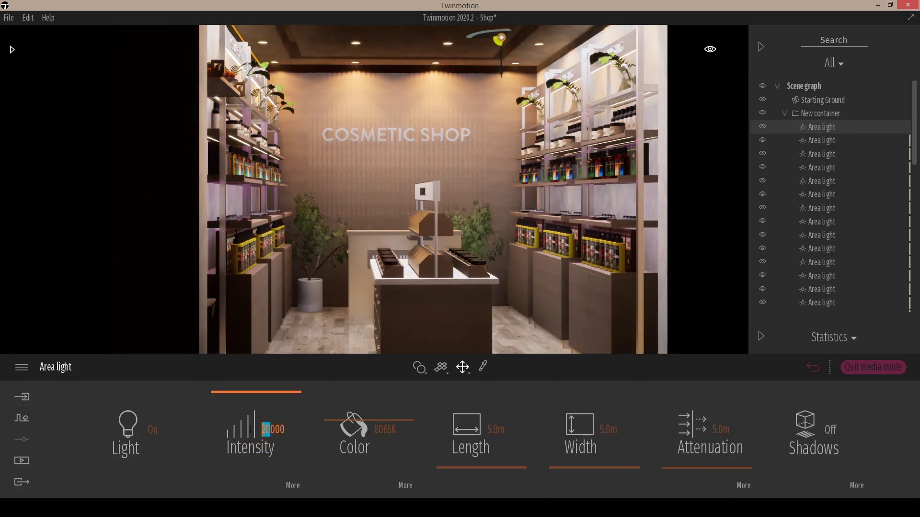
key("Return")
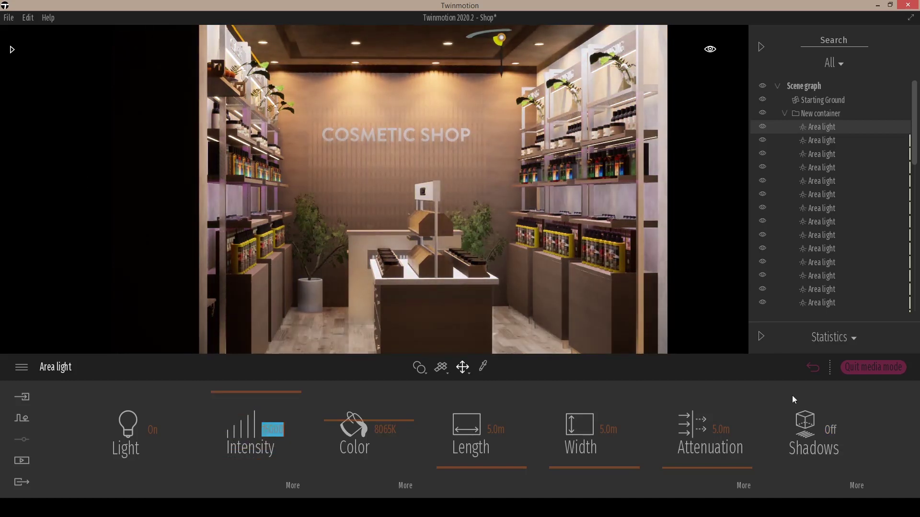
left_click(805, 421)
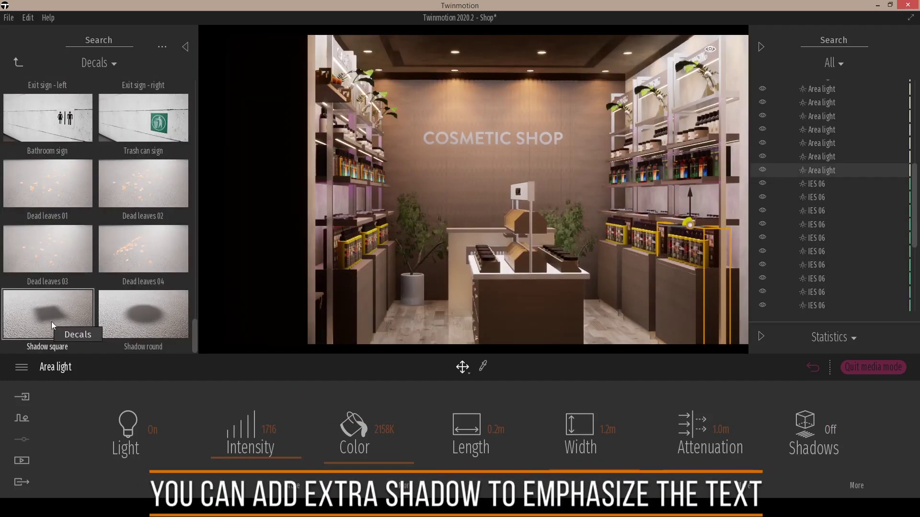
Step: Place a Shadow square decal on the back wall behind the COSMETIC SHOP text, with length 0.5 and width 3.1
left_click_drag(52, 324, 498, 152)
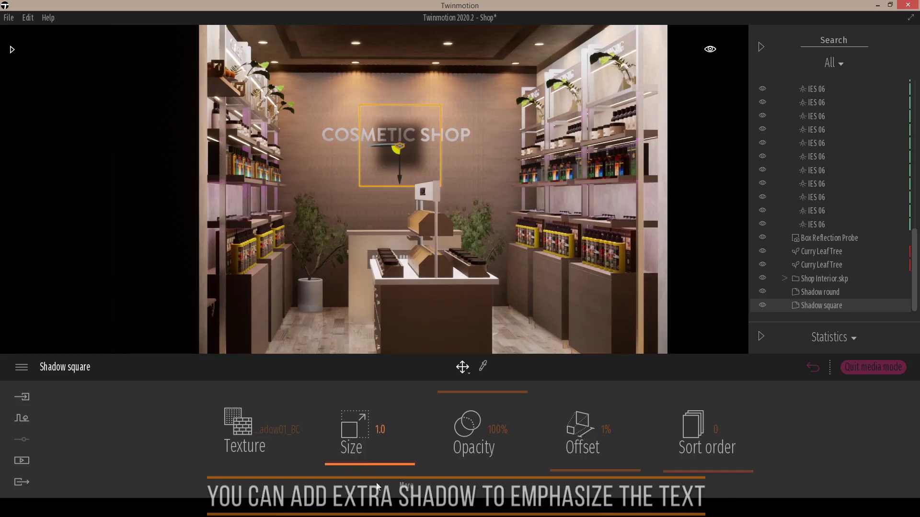
left_click(364, 438)
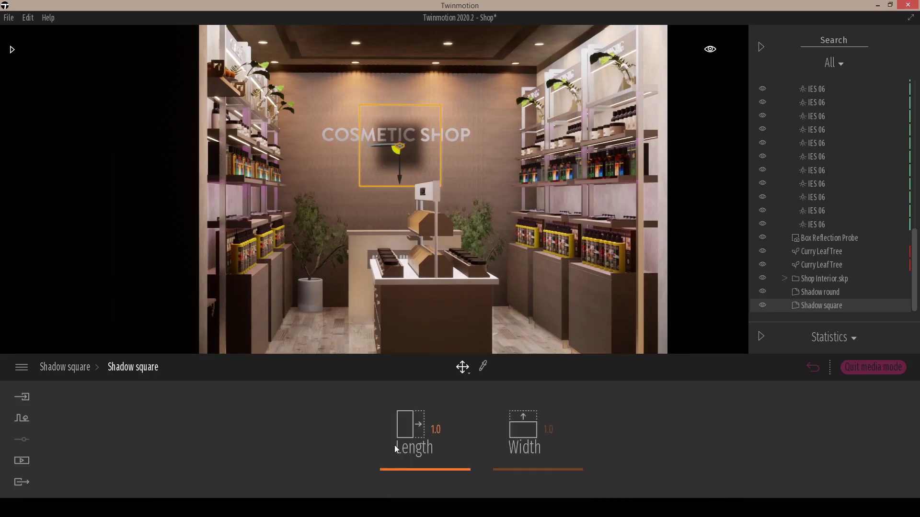
left_click_drag(405, 463, 405, 471)
left_click_drag(499, 470, 501, 460)
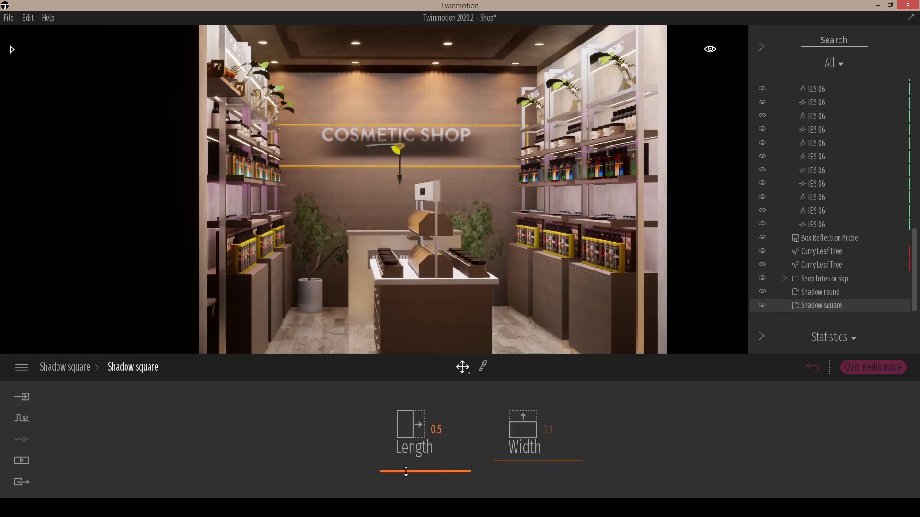
Step: Raise the shadow decal to line up behind the lettering, set its opacity to 40%, and adjust its offset
left_click_drag(401, 181, 399, 169)
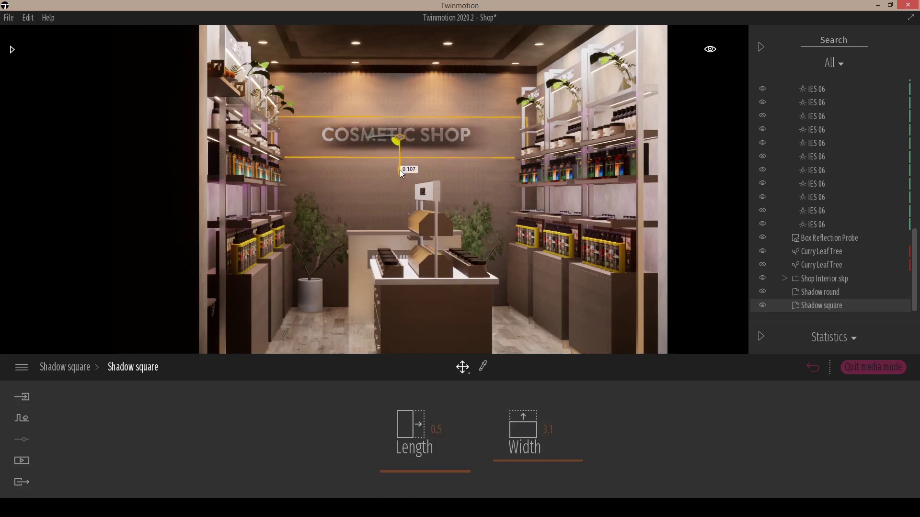
right_click(330, 422)
left_click_drag(445, 397, 449, 440)
left_click_drag(559, 473, 599, 435)
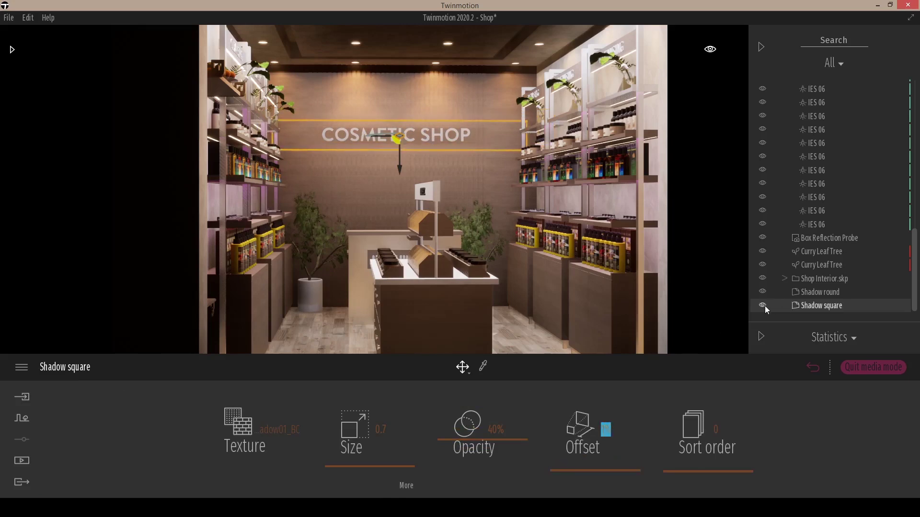
Step: Place another Shadow square decal behind the CLEANSING shelves, center it on the middle unit, and enlarge it to size 4.2
left_click(611, 238)
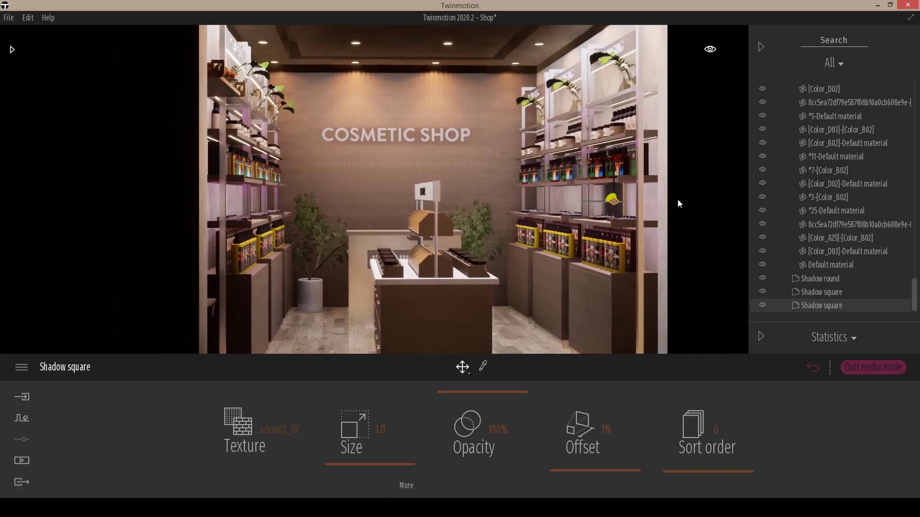
left_click_drag(618, 179, 616, 148)
left_click_drag(351, 464, 351, 450)
right_click_drag(600, 279, 666, 280)
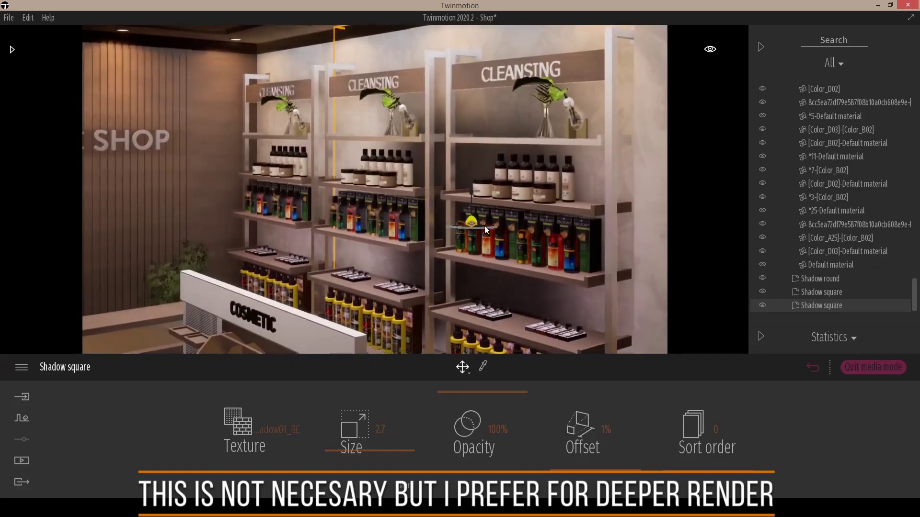
left_click_drag(484, 225, 416, 215)
left_click_drag(351, 426, 342, 437)
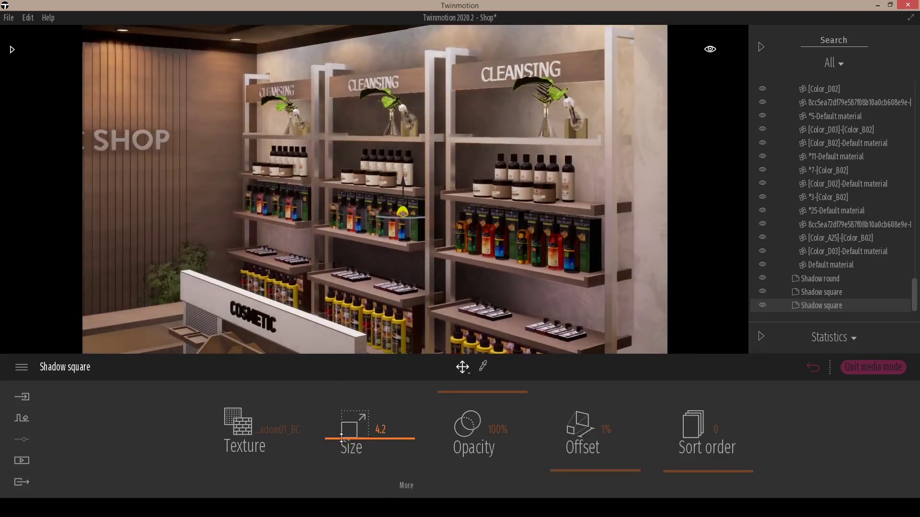
Step: Check the shelf shadow decal's detailed dimensions and set its opacity to 27%
left_click(407, 486)
left_click_drag(513, 470, 513, 466)
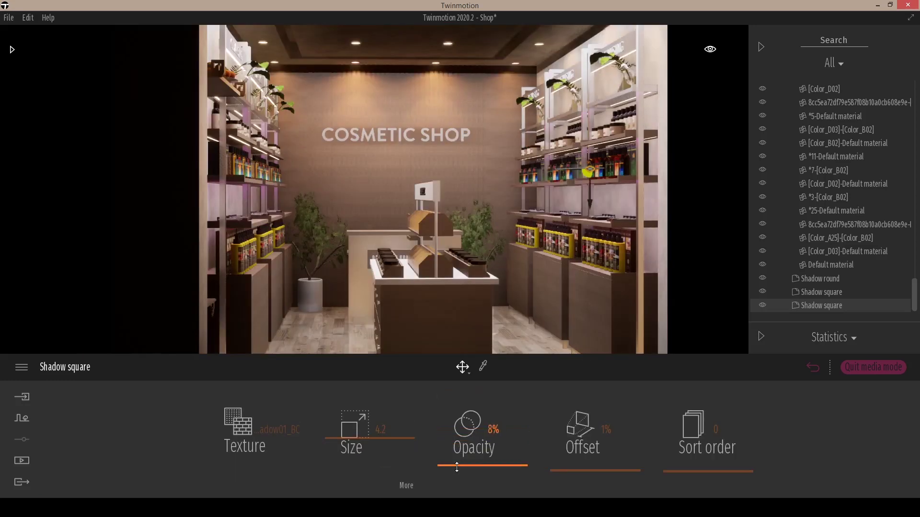
left_click_drag(449, 474, 447, 441)
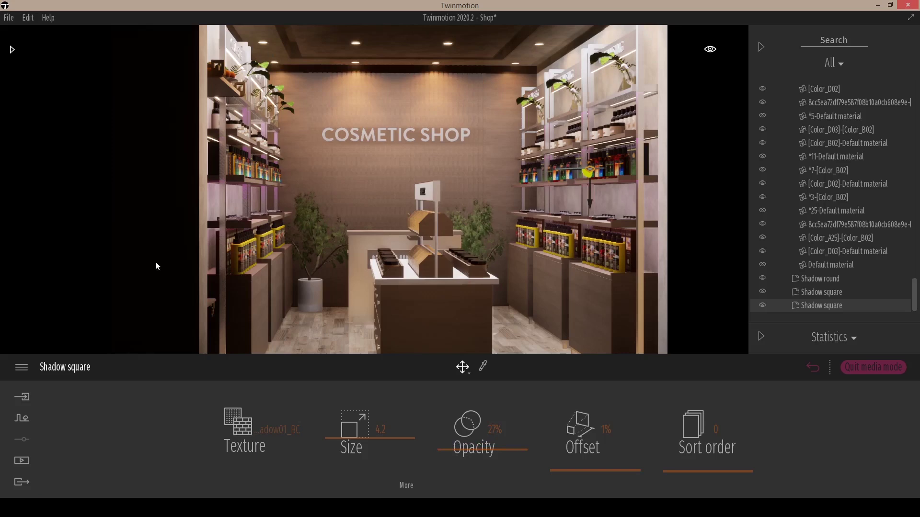
Step: Select Image1 for image export and start the export
left_click(21, 482)
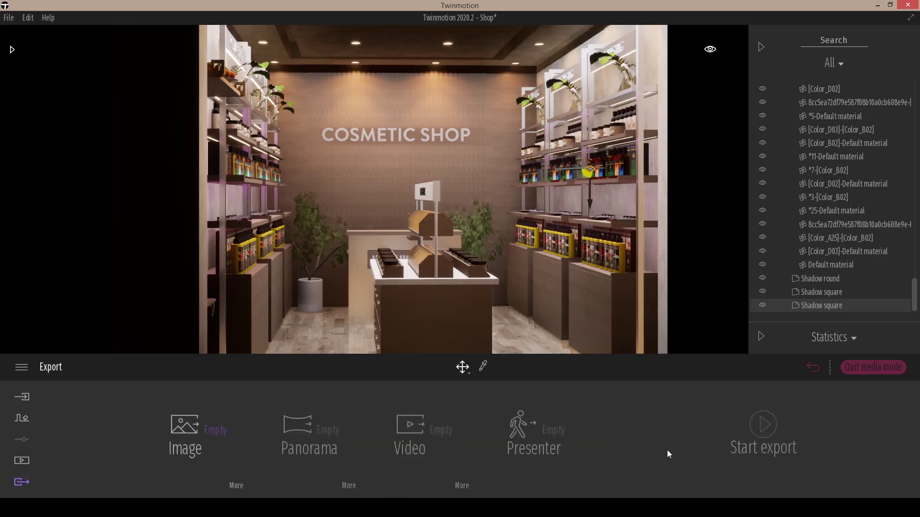
left_click(221, 448)
left_click(53, 240)
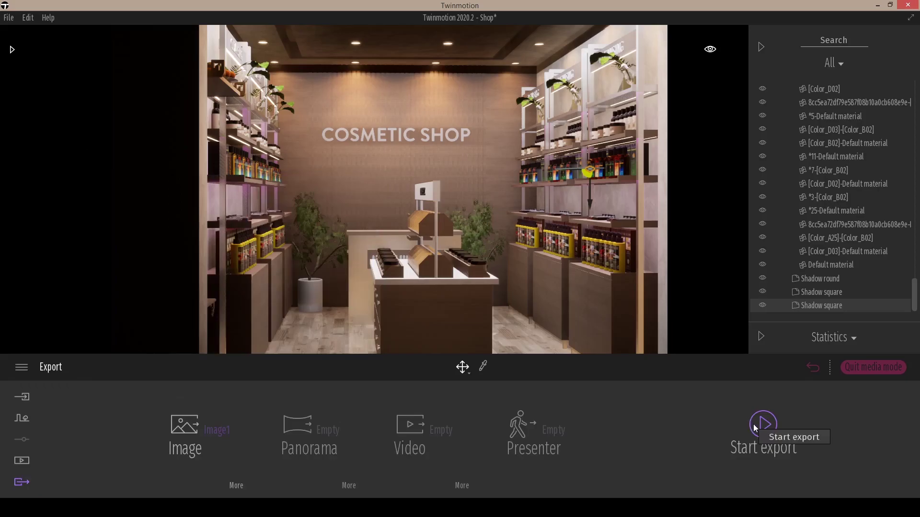
left_click(754, 426)
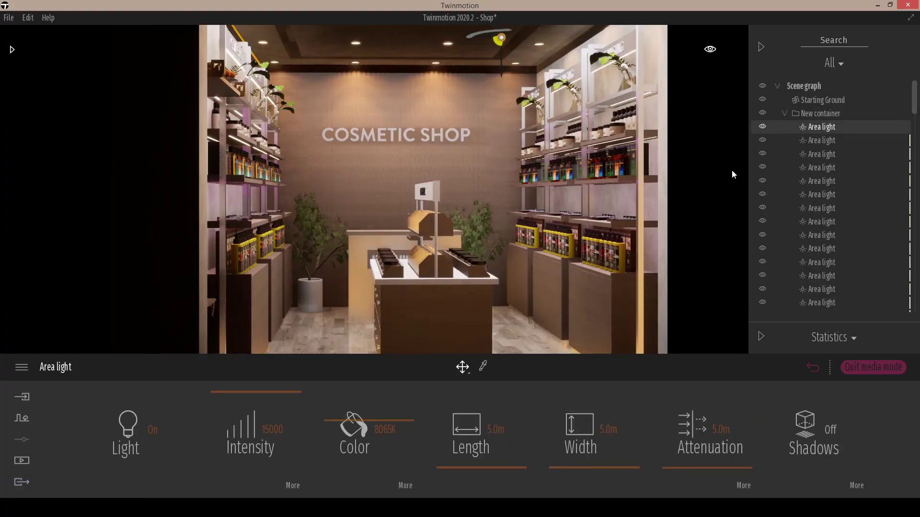
Step: Hide the 15000-intensity area light and set the back-wall IES 06 spots to a 6605K color and 147lm intensity
left_click(762, 127)
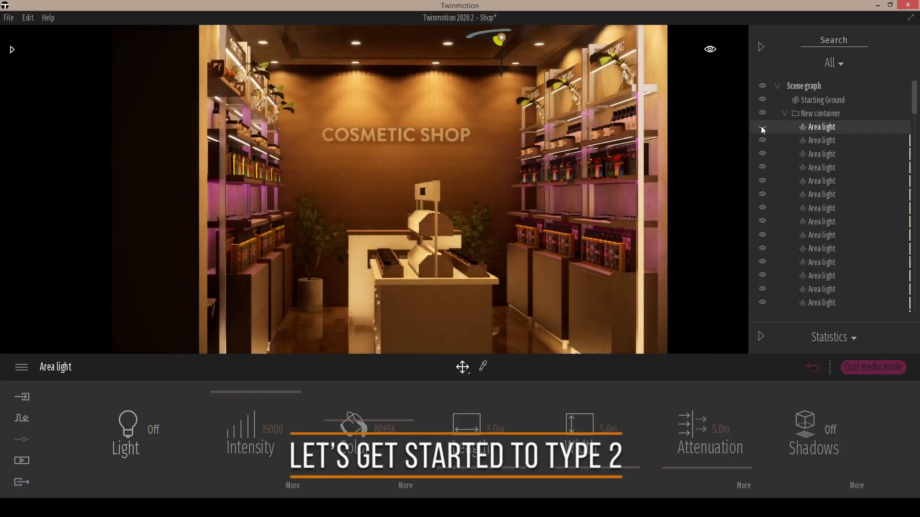
scroll(833, 201, "down", 5)
left_click(848, 222)
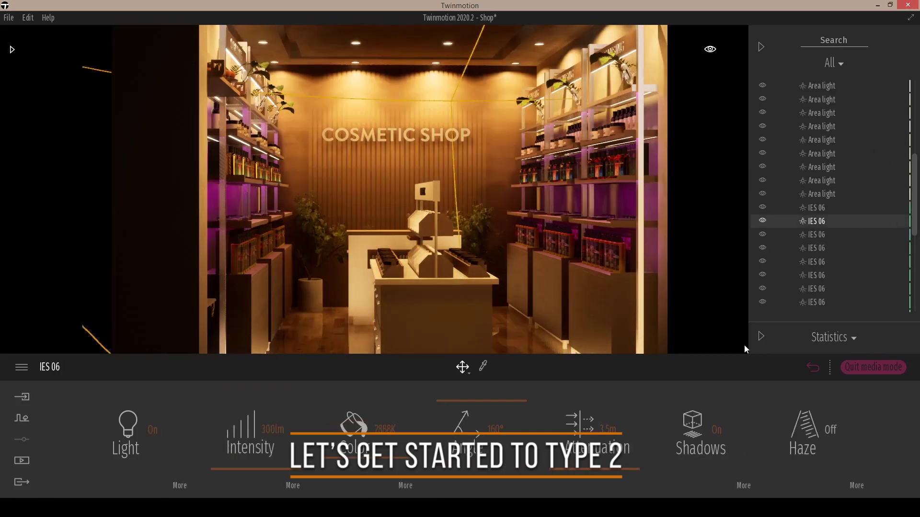
left_click_drag(328, 448, 331, 430)
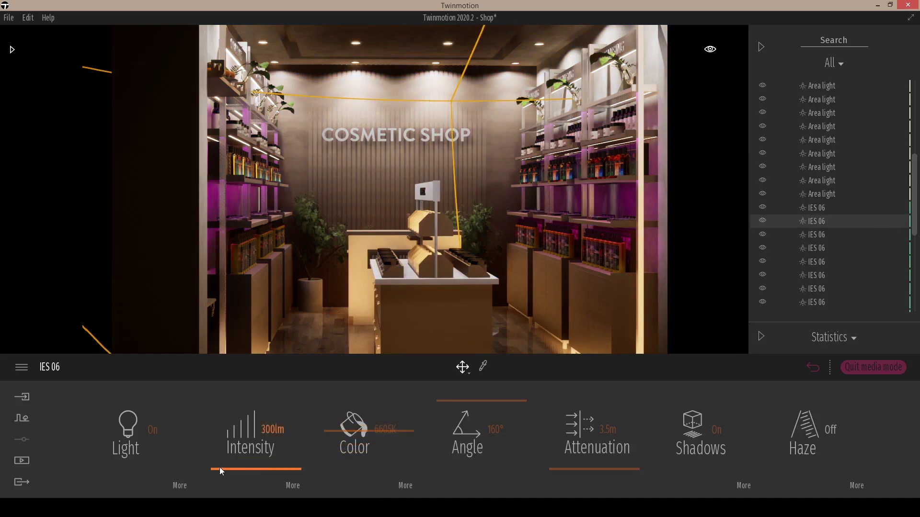
mouse_move(219, 467)
left_mouse_down()
mouse_move(221, 453)
mouse_move(219, 469)
left_mouse_up()
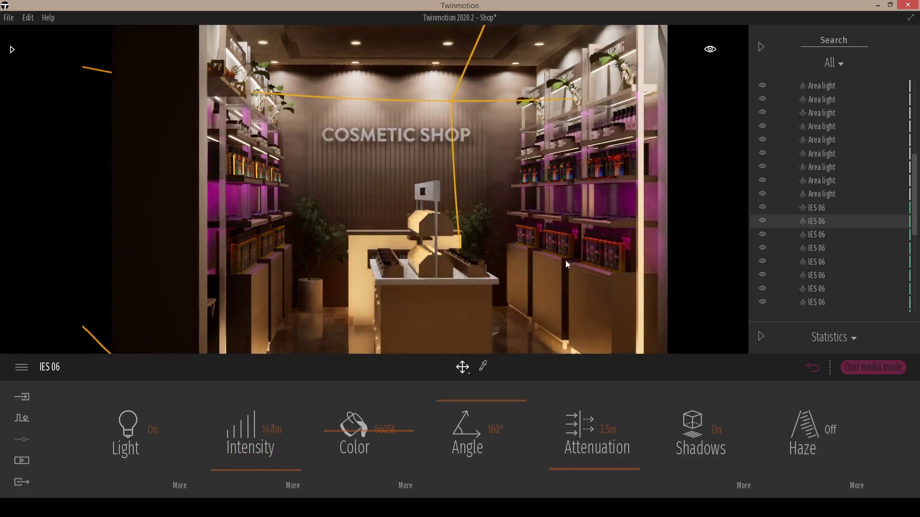
Step: Set the color temperature of the shelf area lights to 11118K
mouse_move(914, 208)
left_mouse_down()
mouse_move(904, 288)
mouse_move(905, 207)
left_mouse_up()
left_click(860, 169)
left_click_drag(344, 465, 365, 404)
Step: Update the Box Reflection Probe to match the changed lighting
scroll(889, 201, "down", 5)
left_click(826, 224)
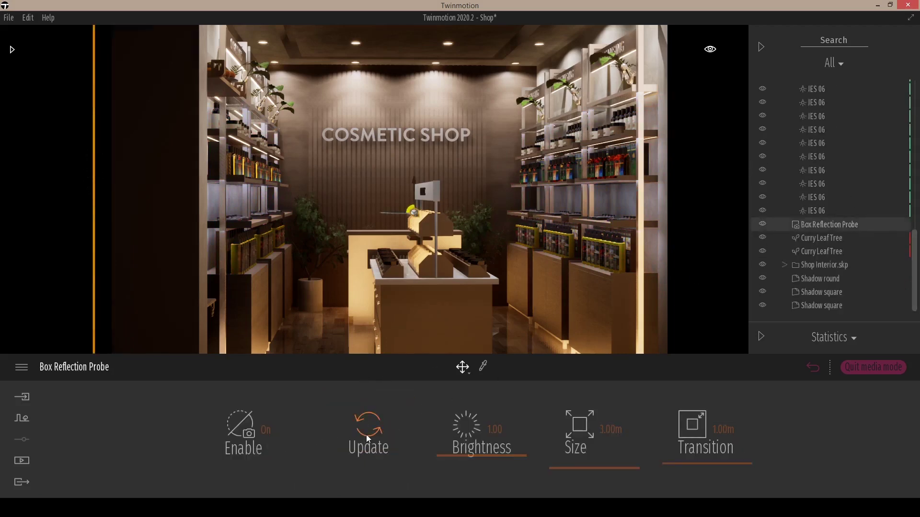
left_click(366, 435)
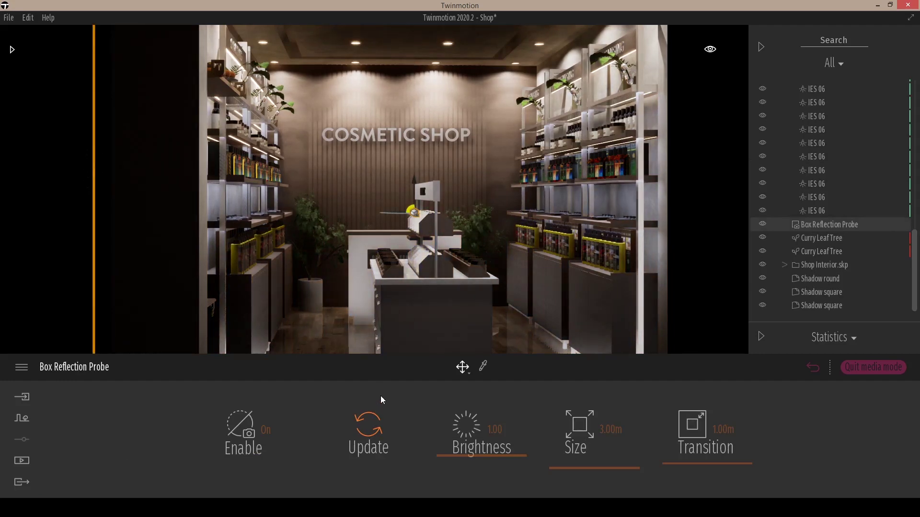
Step: Set the last area light in the scene graph, which lights the shelves, to a 3950K color and intensity 932
left_click_drag(912, 246, 913, 192)
left_click(821, 132)
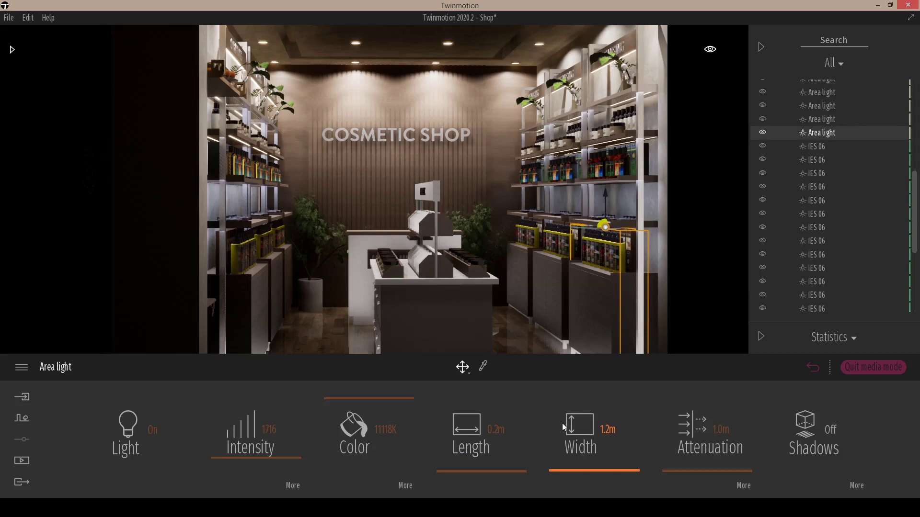
left_click(804, 435)
left_click(803, 435)
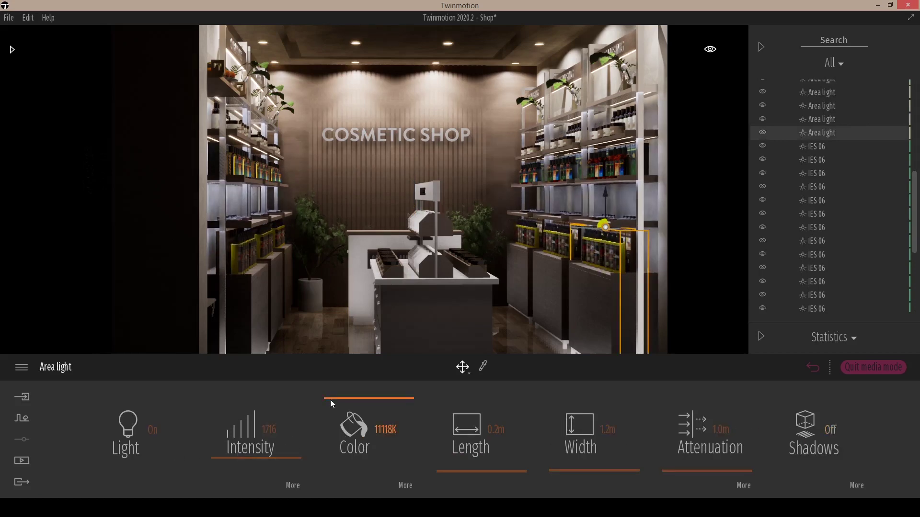
left_click_drag(330, 398, 330, 451)
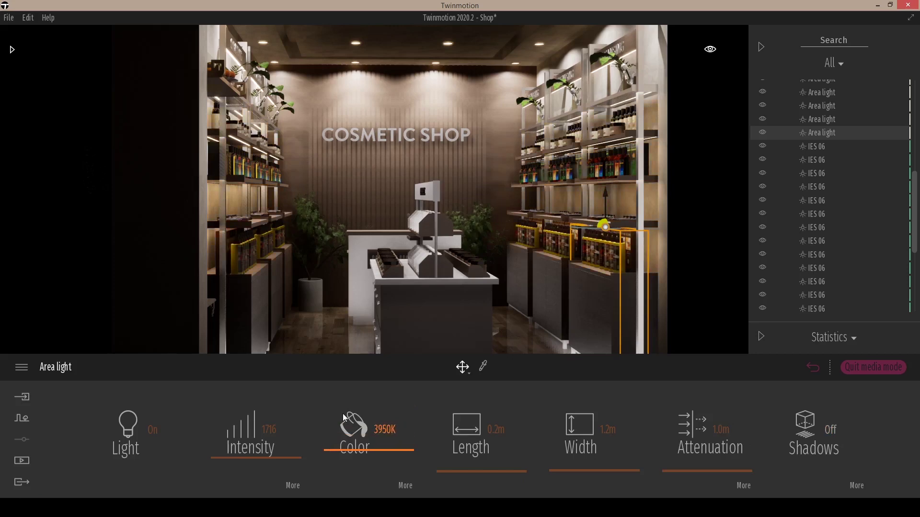
left_click_drag(216, 460, 214, 466)
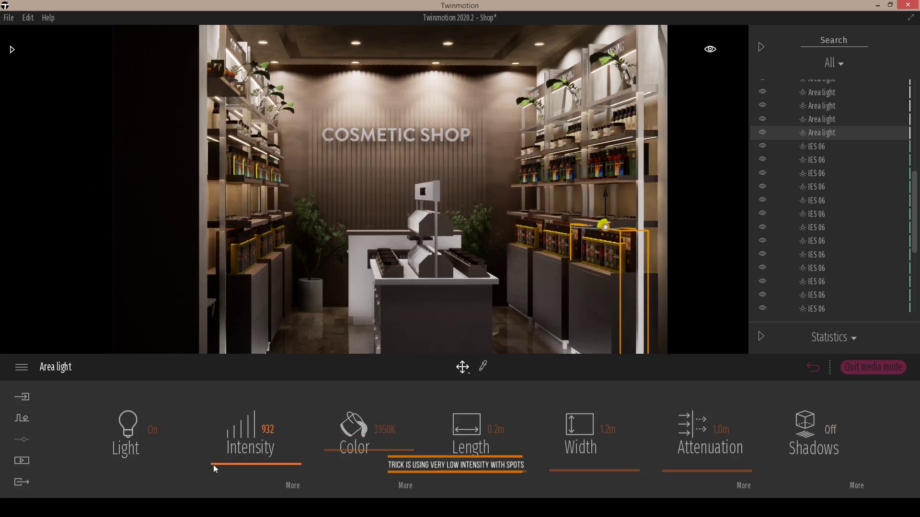
Step: Lower the intensity of the back-wall IES 06 spots and set the ceiling IES 06 spots to 50lm
left_click(831, 159)
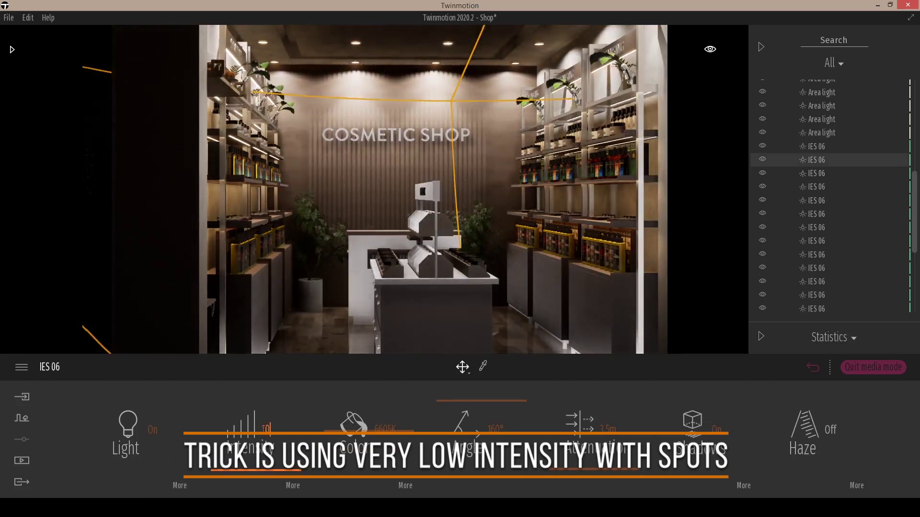
key("Return")
left_click(807, 283)
Step: Lower the brightness of the Box Reflection Probe
scroll(809, 273, "down", 4)
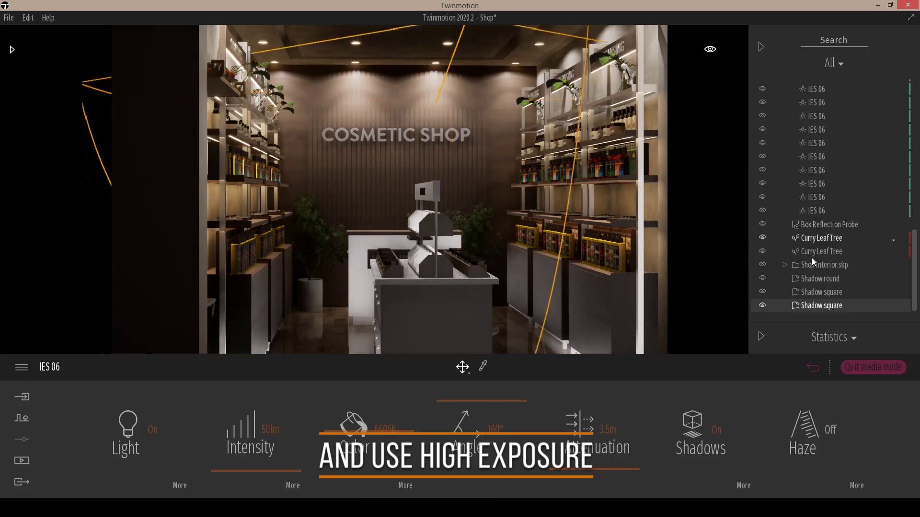
left_click(822, 225)
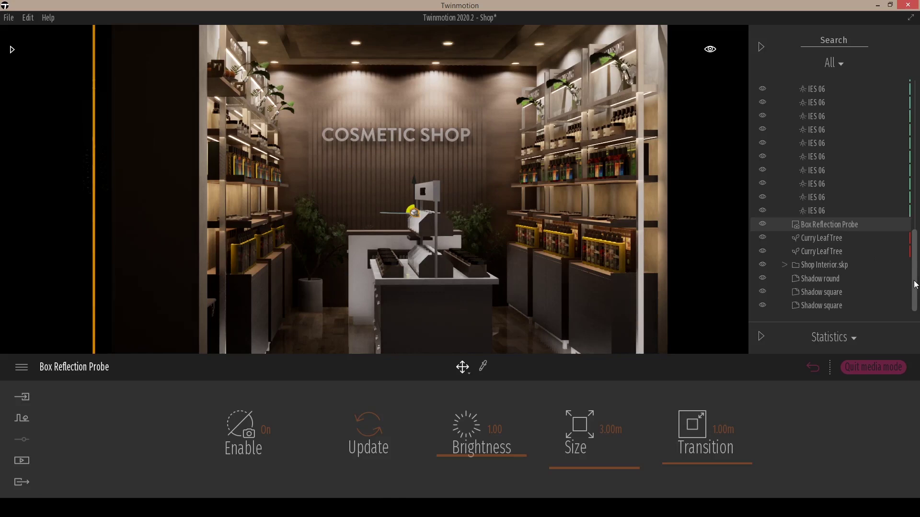
left_click_drag(443, 459, 447, 468)
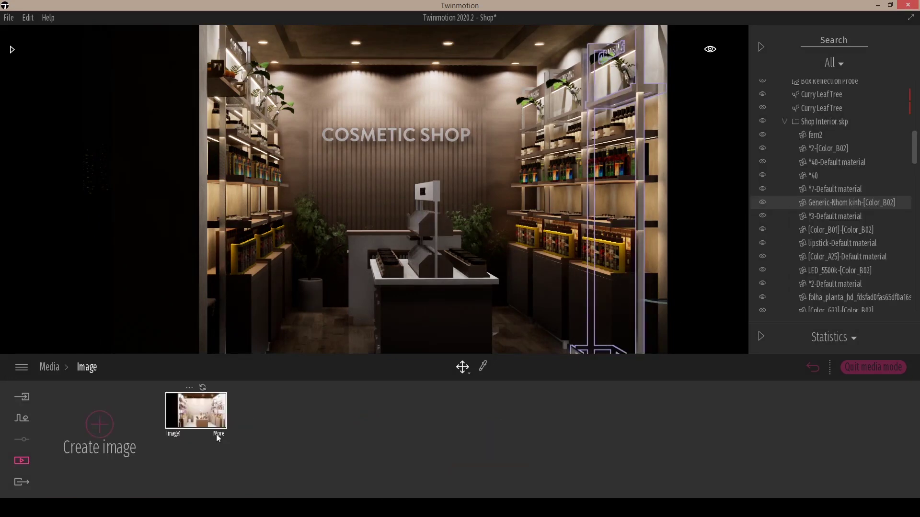
Step: Create a second image from the current view and open its lighting settings
left_click(94, 433)
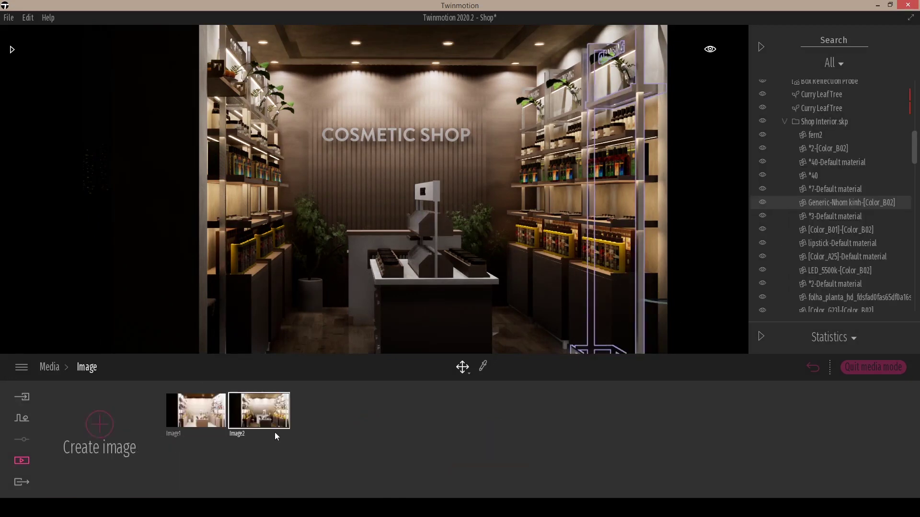
left_click(284, 435)
left_click(531, 434)
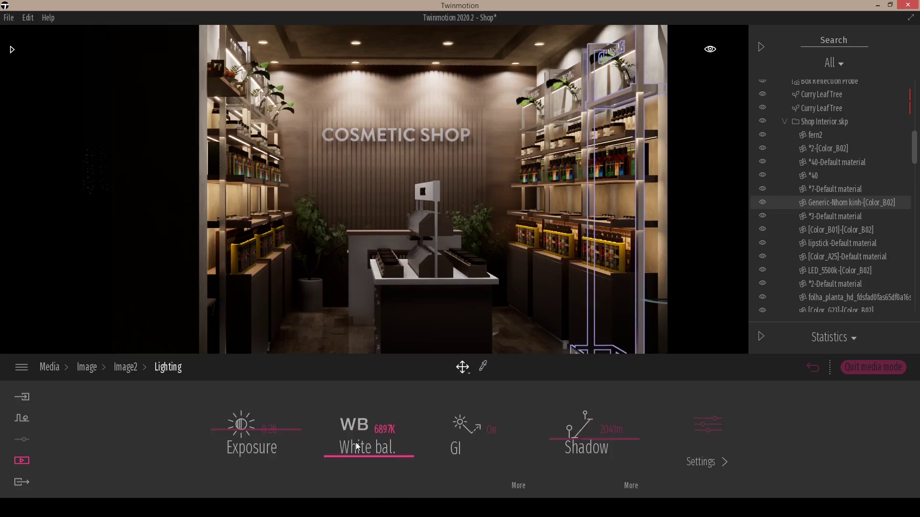
Step: Raise the exposure of Image2 to about 2.69 and open the additional lighting settings
left_click_drag(218, 426, 218, 415)
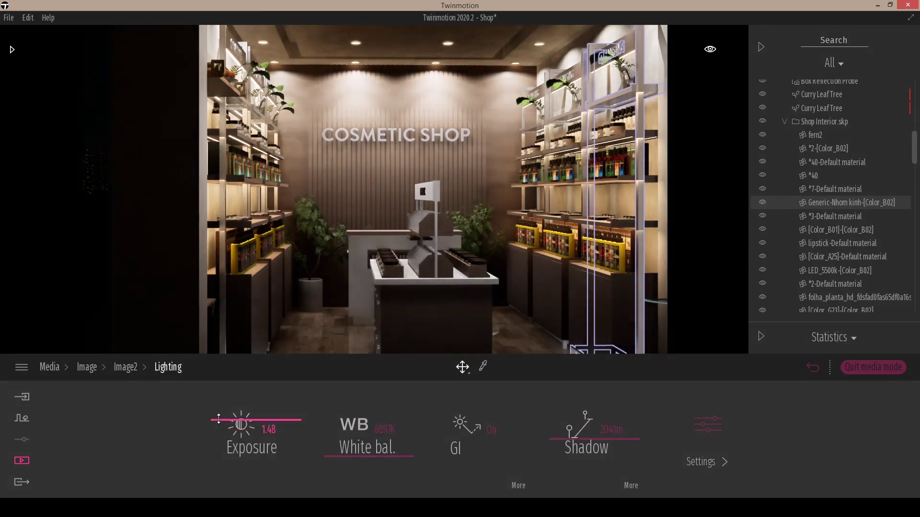
left_click_drag(220, 414, 224, 412)
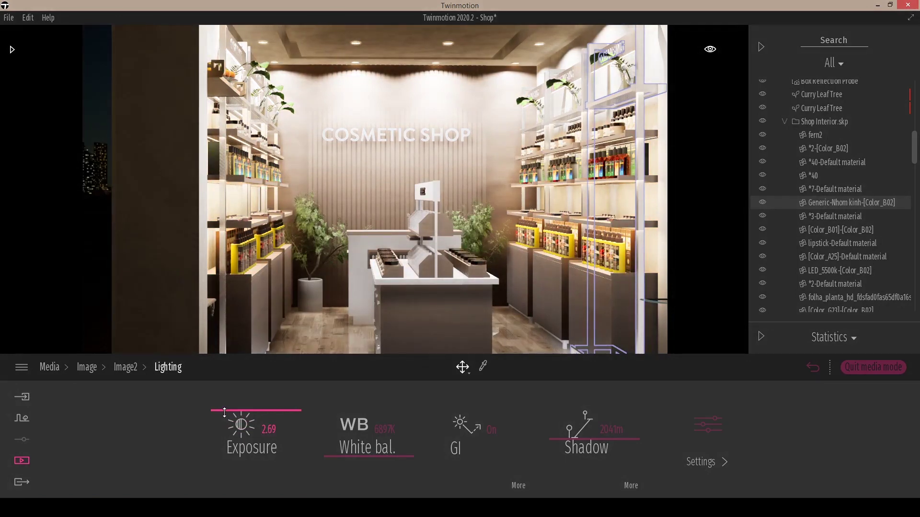
left_click(706, 424)
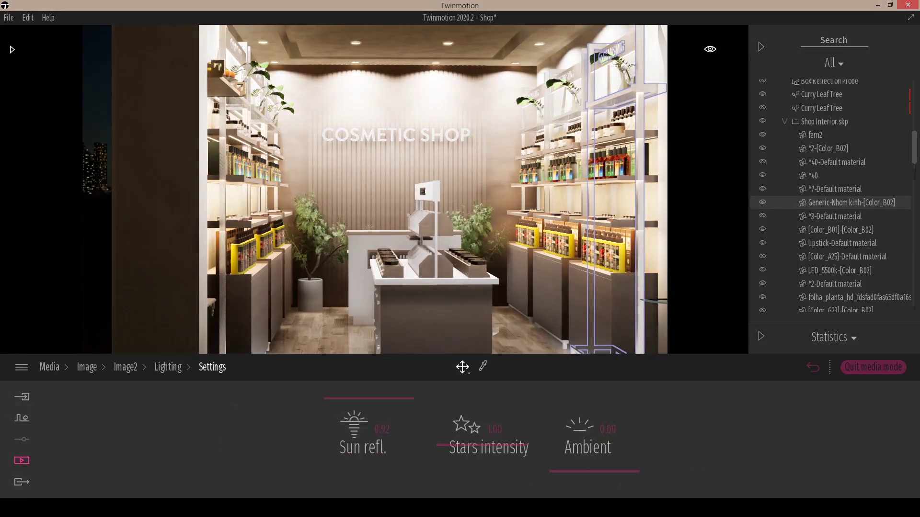
Step: Set the intensity of a ceiling IES 06 spot from the scene graph to 5 lm
scroll(844, 191, "up", 5)
left_click(847, 158)
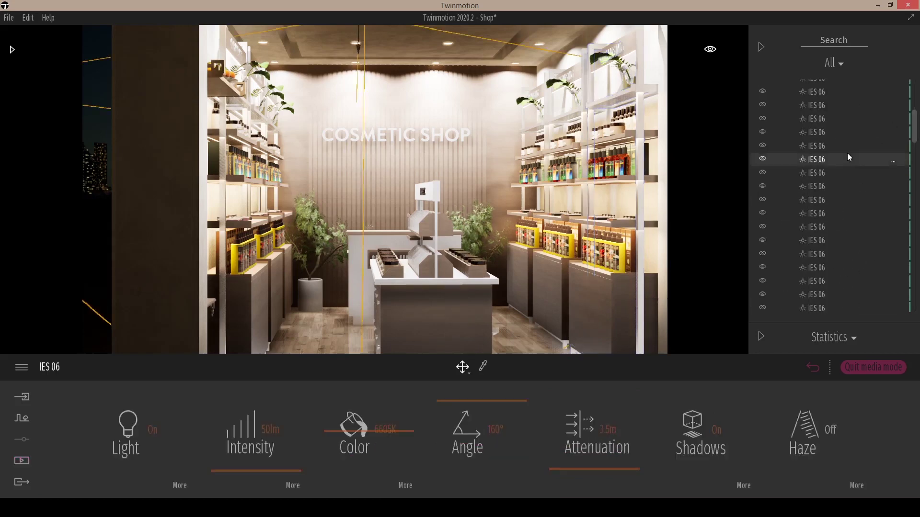
left_click(268, 429)
type("10")
key("Return")
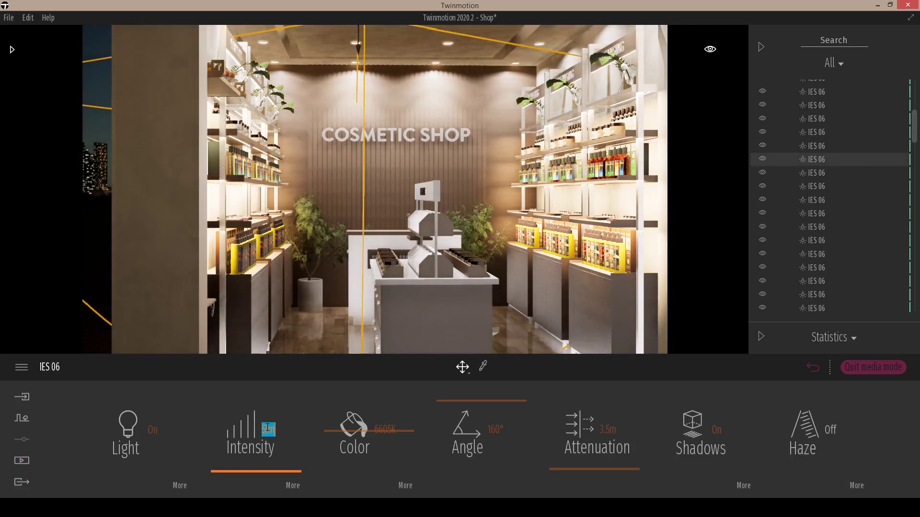
Step: Set the intensity of an area light above the bottle shelves to 100
scroll(838, 144, "up", 5)
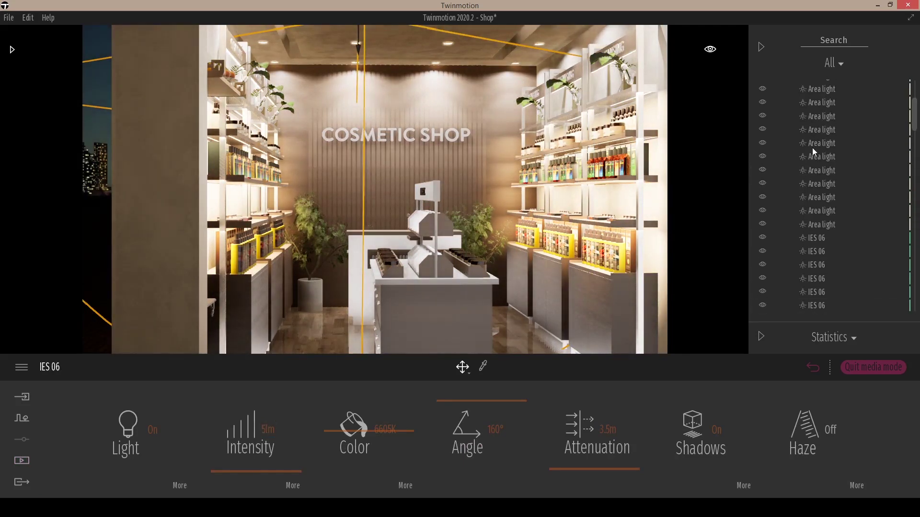
left_click(819, 142)
left_click(268, 429)
type("100")
key("Return")
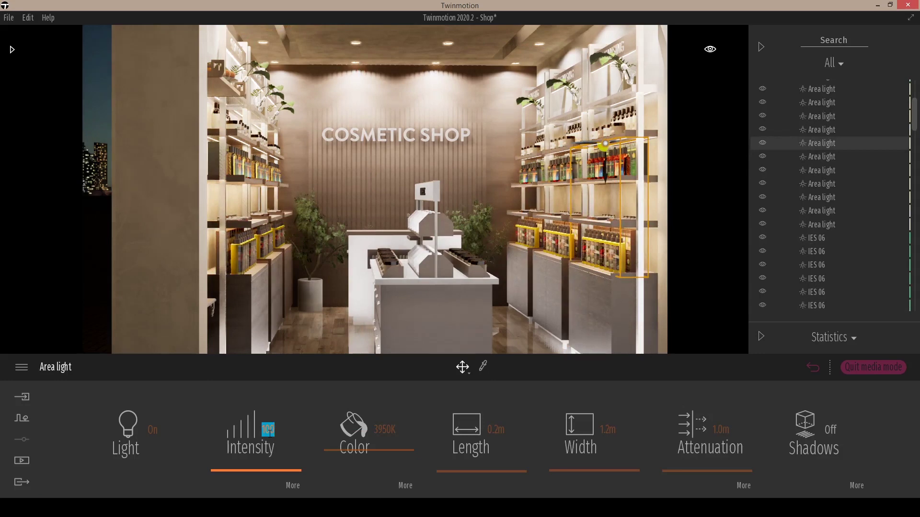
Step: Collapse the New container light group in the scene graph and select the Box Reflection Probe
left_click_drag(913, 117, 917, 364)
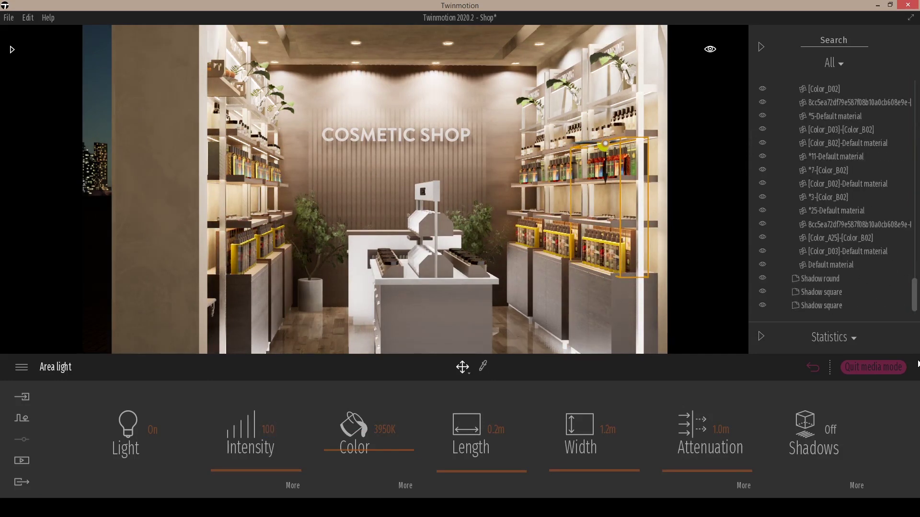
scroll(824, 269, "up", 3)
left_click_drag(913, 283, 913, 91)
left_click(784, 113)
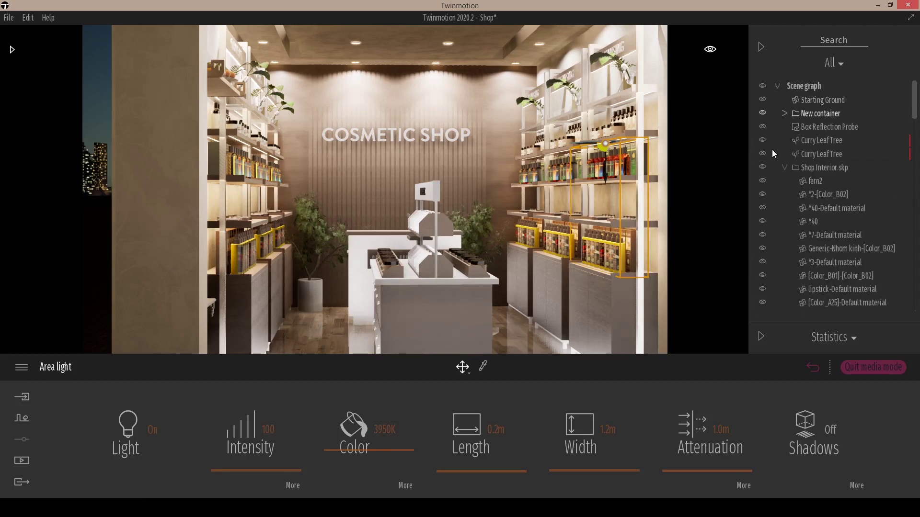
left_click(816, 127)
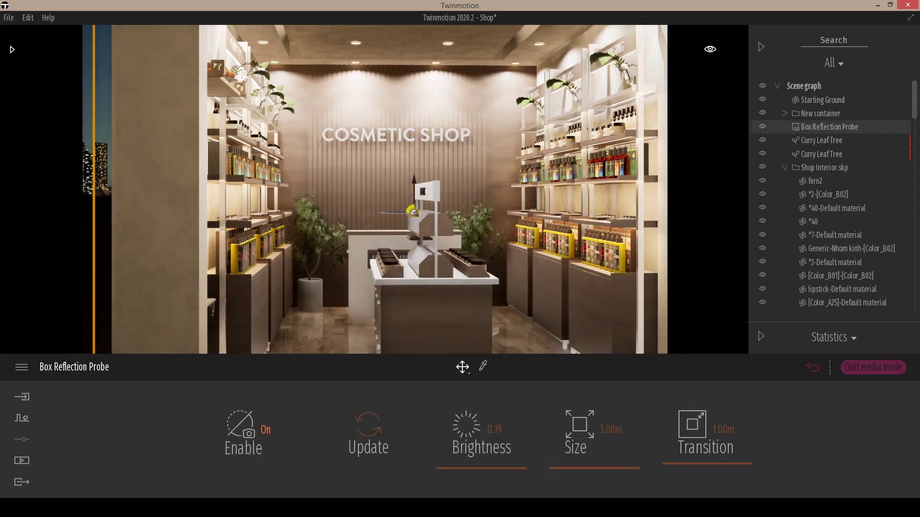
Step: Expand the New container light group and lower the intensity of the area lights on the shelves
double_click(811, 115)
left_click(816, 130)
left_click(818, 143)
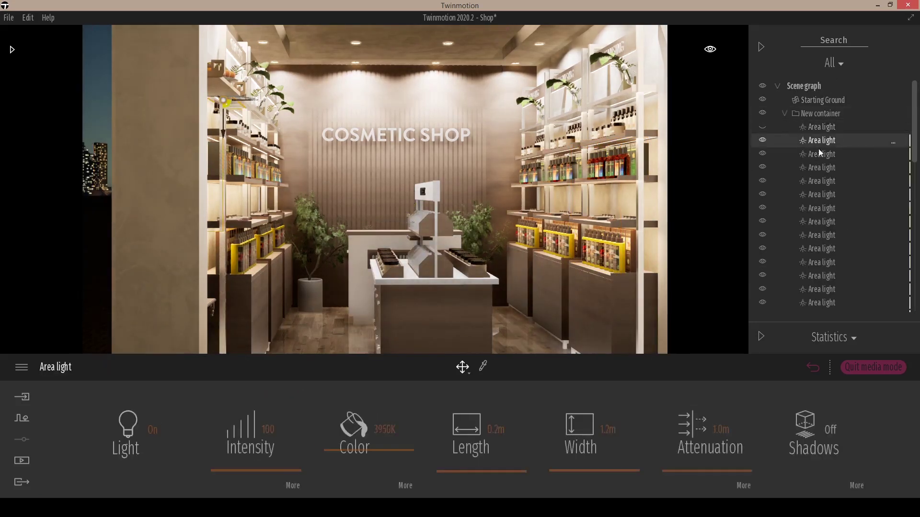
left_click(823, 249)
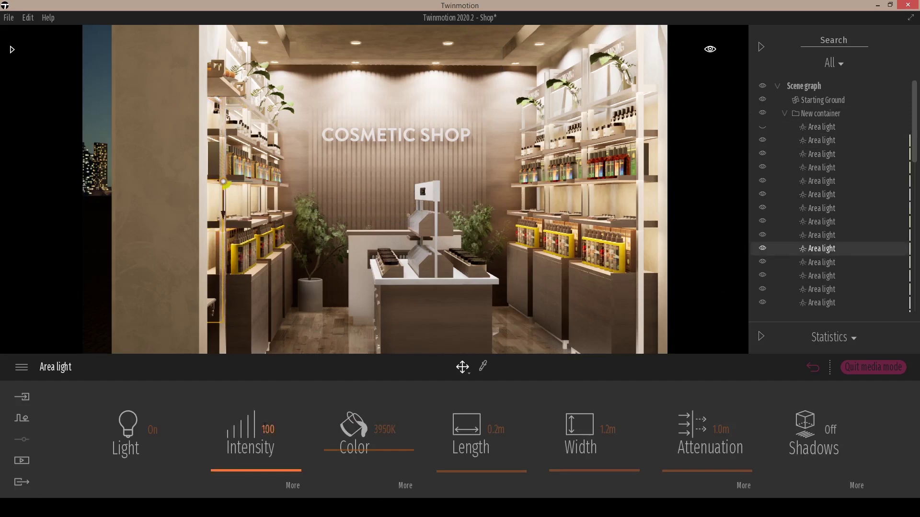
left_click(266, 429)
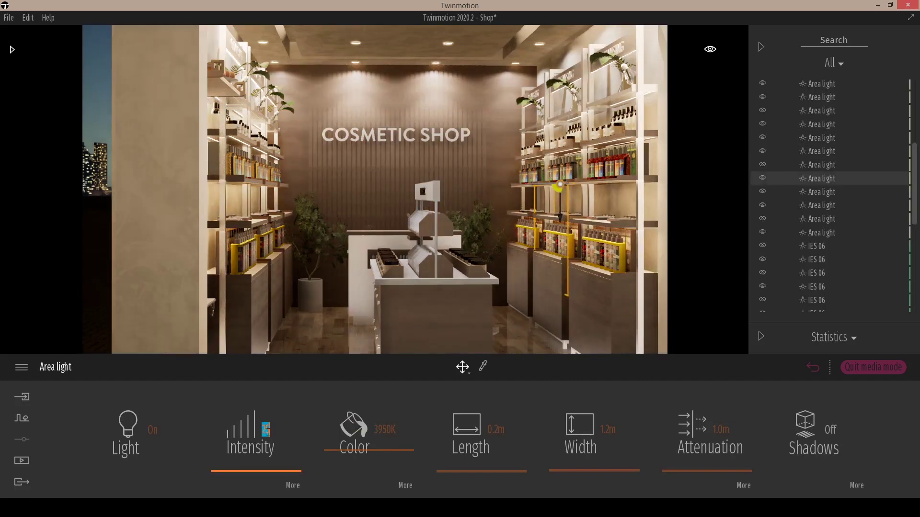
Step: Update the Box Reflection Probe and adjust its brightness
left_click_drag(914, 179, 909, 267)
left_click(829, 235)
left_click(361, 434)
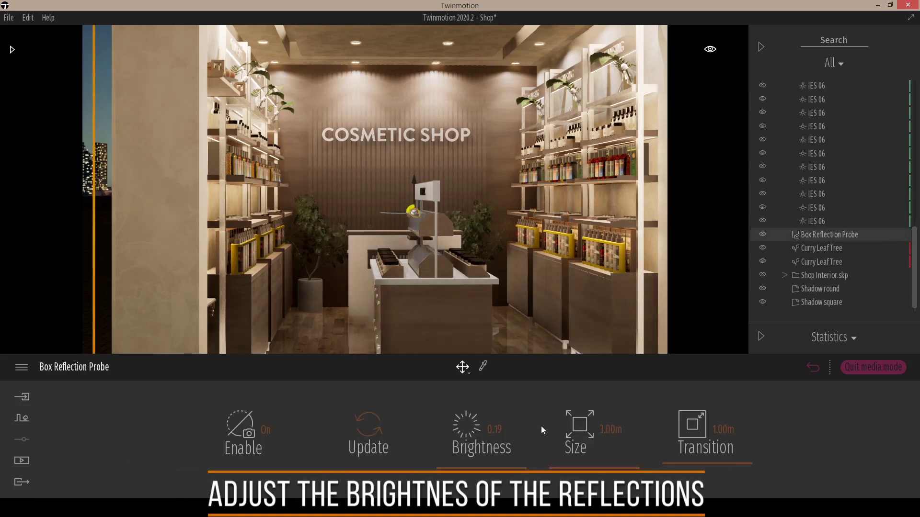
mouse_move(455, 467)
left_mouse_down()
mouse_move(474, 414)
mouse_move(472, 479)
mouse_move(472, 467)
left_mouse_up()
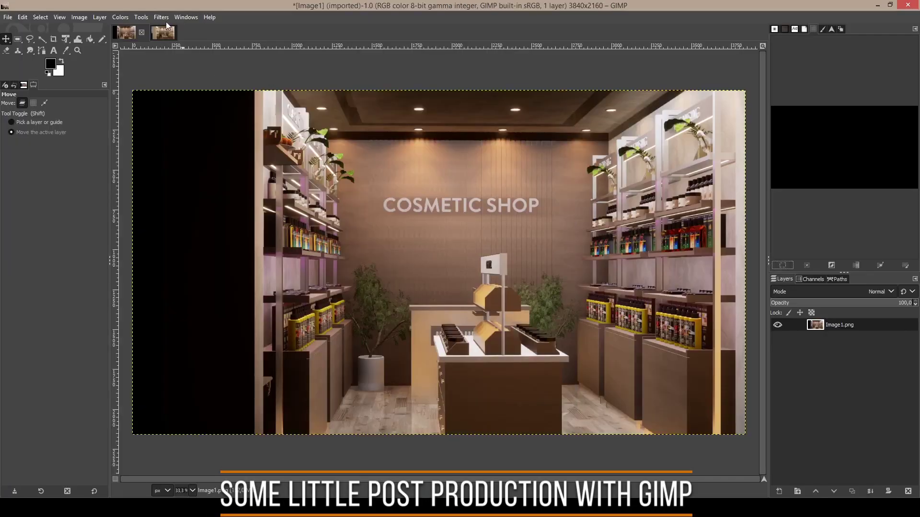
Step: In GIMP, sharpen Image1.png with Sharpen (Unsharp Mask) using radius 0.625 and an amount of about 1.186
left_click(163, 18)
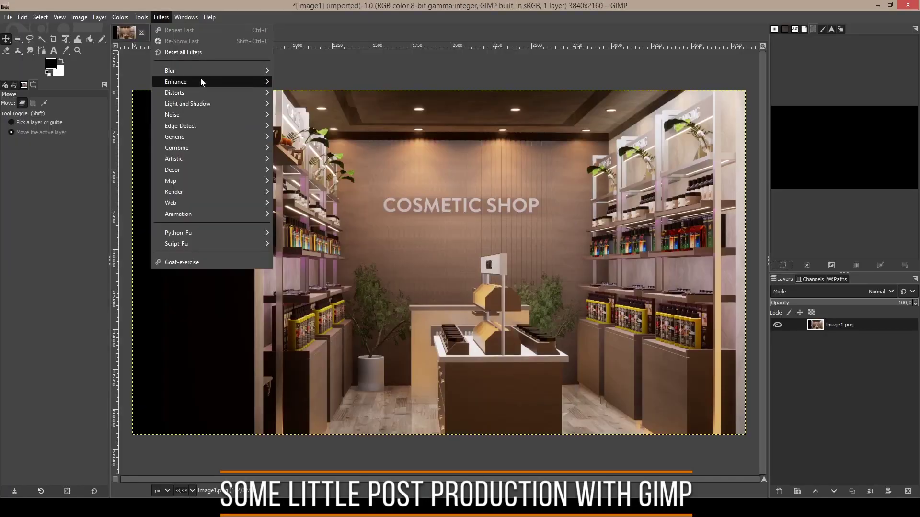
mouse_move(200, 80)
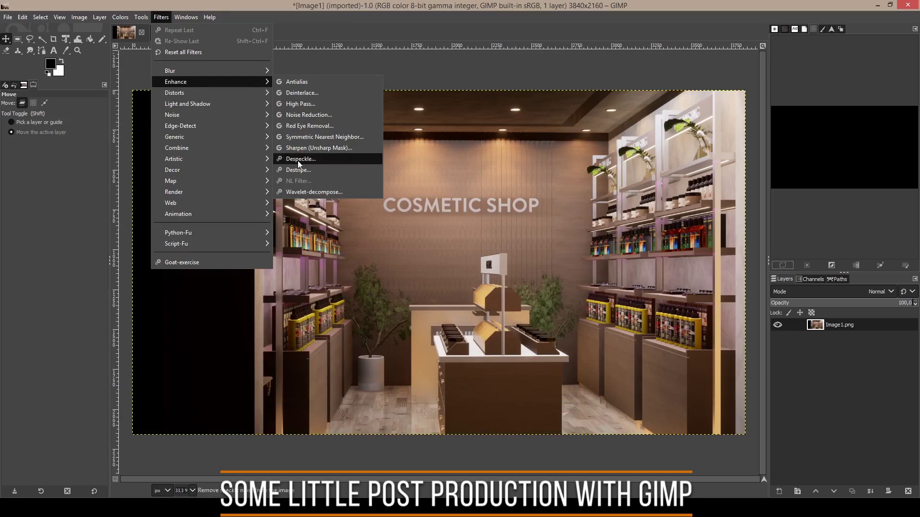
left_click(341, 148)
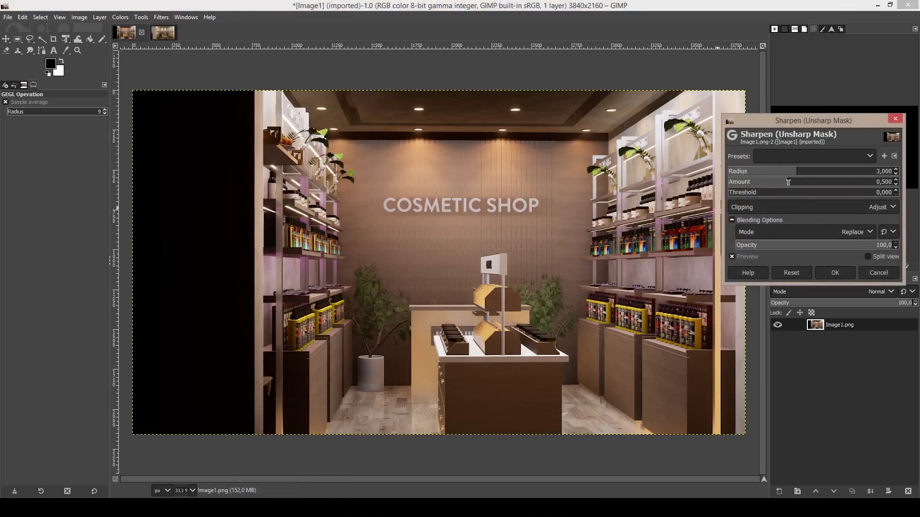
left_click_drag(787, 182, 838, 183)
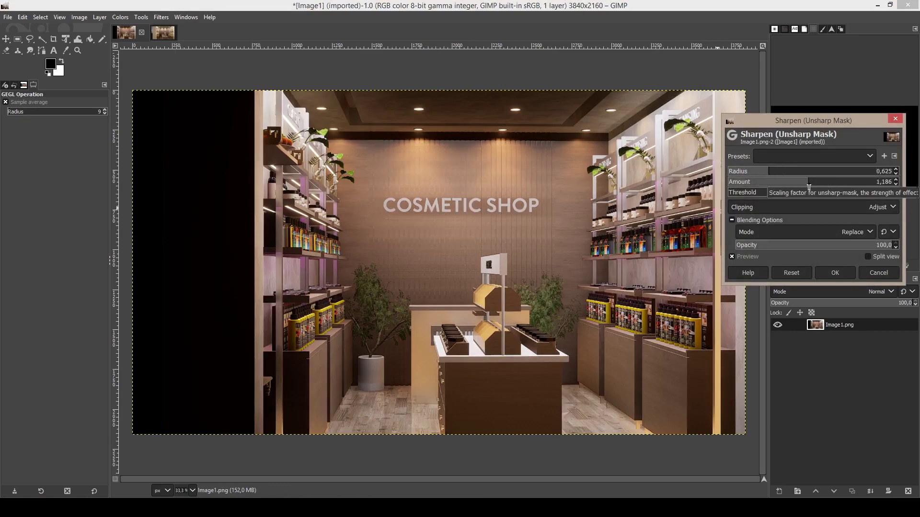
left_click(840, 275)
Step: Brighten the image with Curves by raising the highlights slightly and mapping shadow input 54 to output 72
left_click(140, 17)
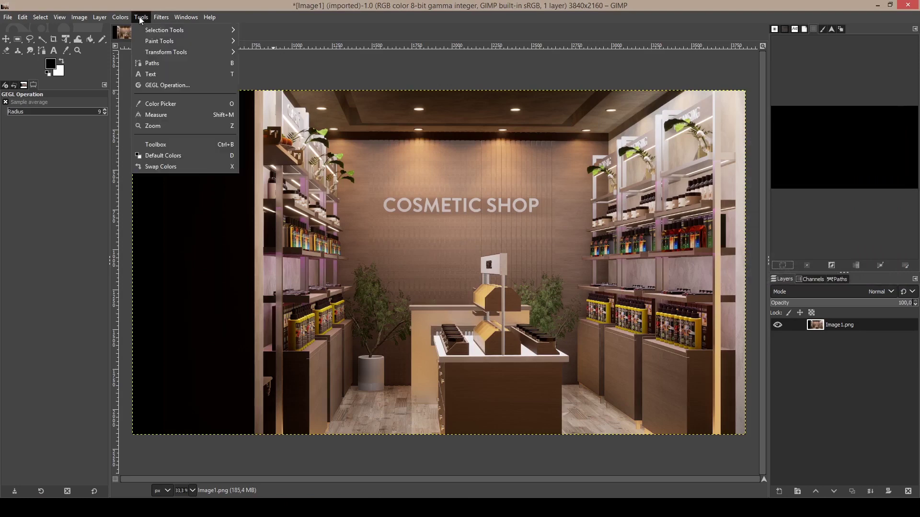
mouse_move(121, 17)
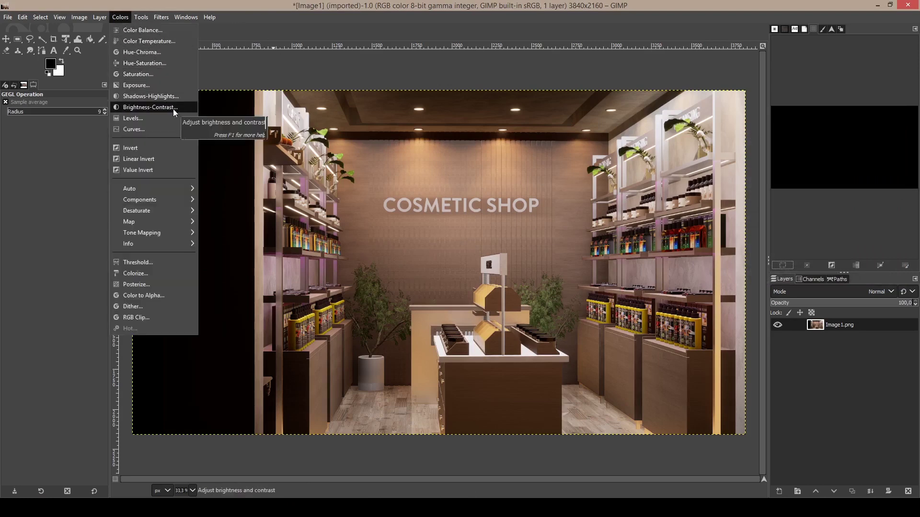
left_click(145, 128)
left_click_drag(861, 249, 851, 232)
mouse_move(776, 316)
left_mouse_down()
mouse_move(762, 336)
mouse_move(752, 332)
mouse_move(756, 339)
mouse_move(772, 311)
left_mouse_up()
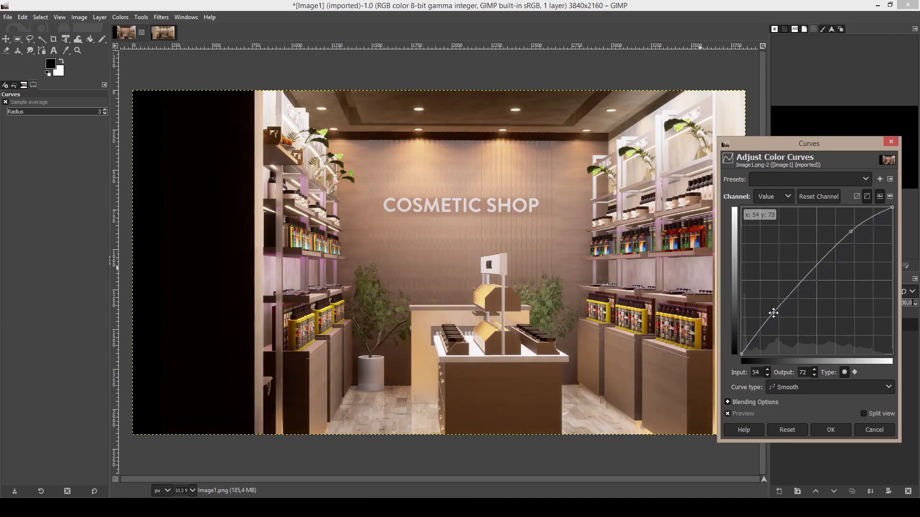
left_click(833, 428)
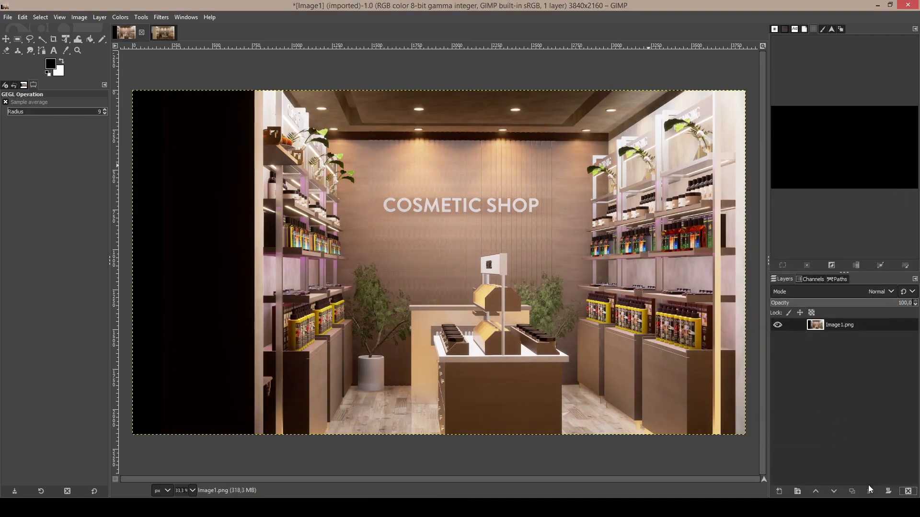
Step: Duplicate the Image1.png layer and apply a Gradient Flare of type Distant_Sun to the copy
left_click(853, 491)
left_click(161, 17)
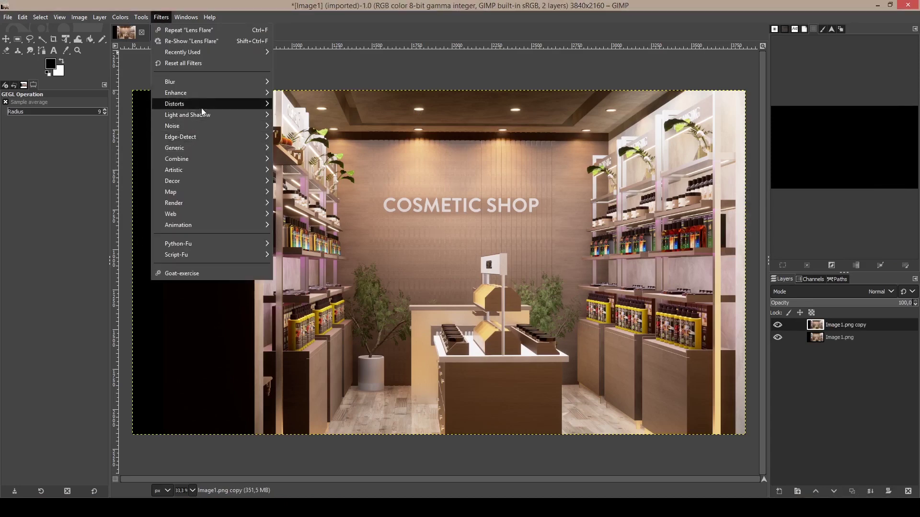
mouse_move(201, 115)
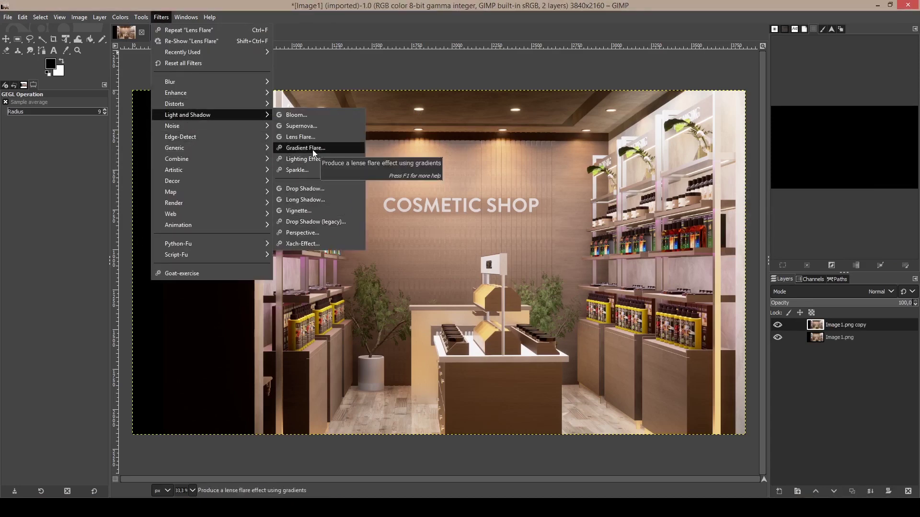
left_click(306, 148)
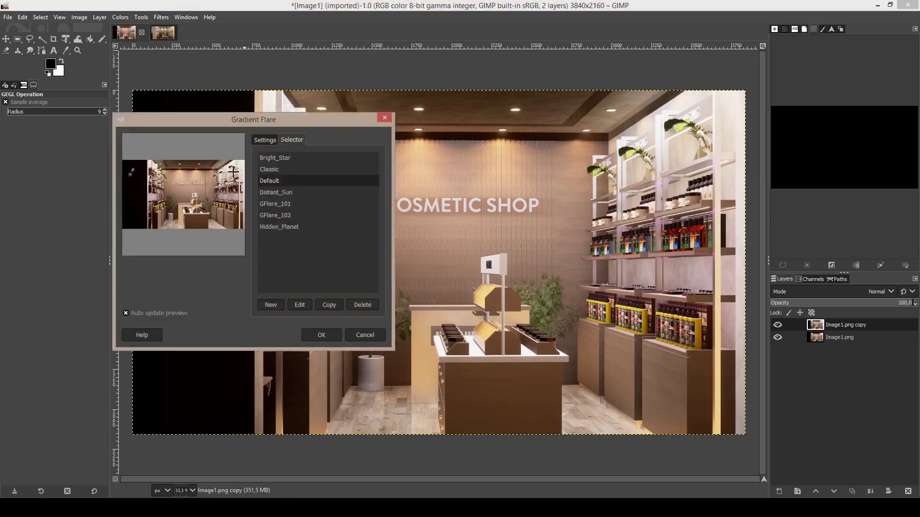
left_click(283, 193)
left_click(320, 334)
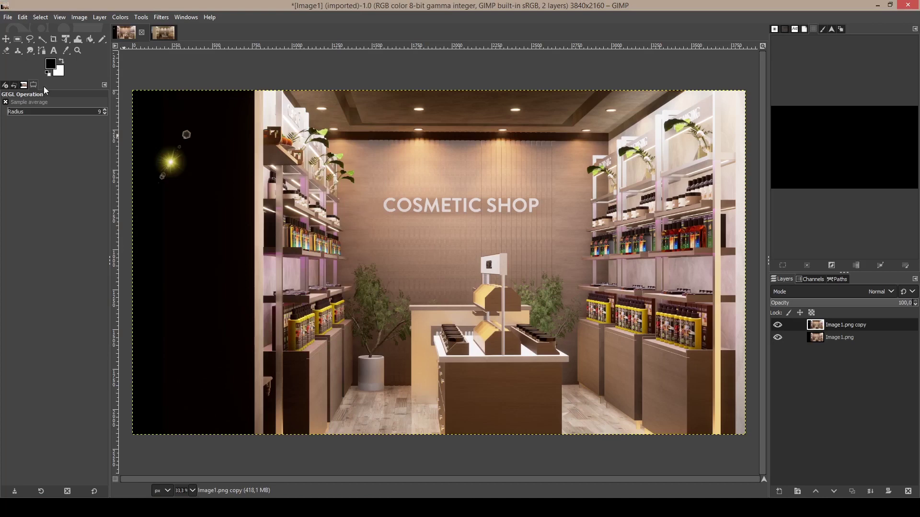
Step: Delete everything on the copied layer outside a rectangle of about 630 × 444 px around the flare, then clear the selection
left_click(18, 39)
left_click_drag(127, 124, 227, 194)
right_click(189, 159)
mouse_move(227, 193)
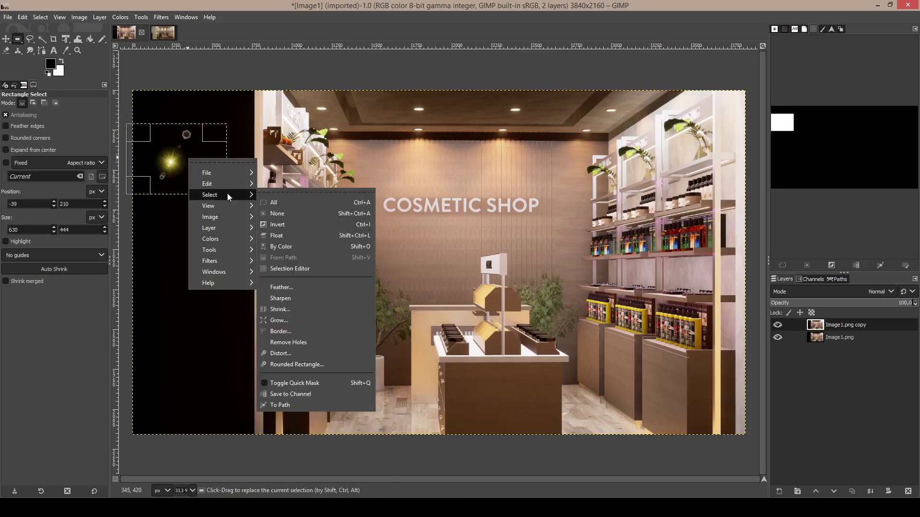
left_click(308, 221)
key("Delete")
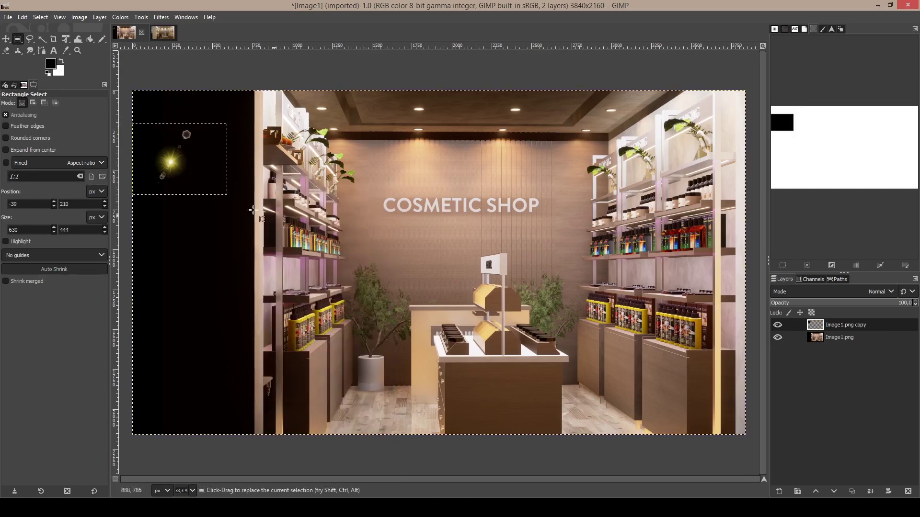
right_click(211, 175)
mouse_move(244, 211)
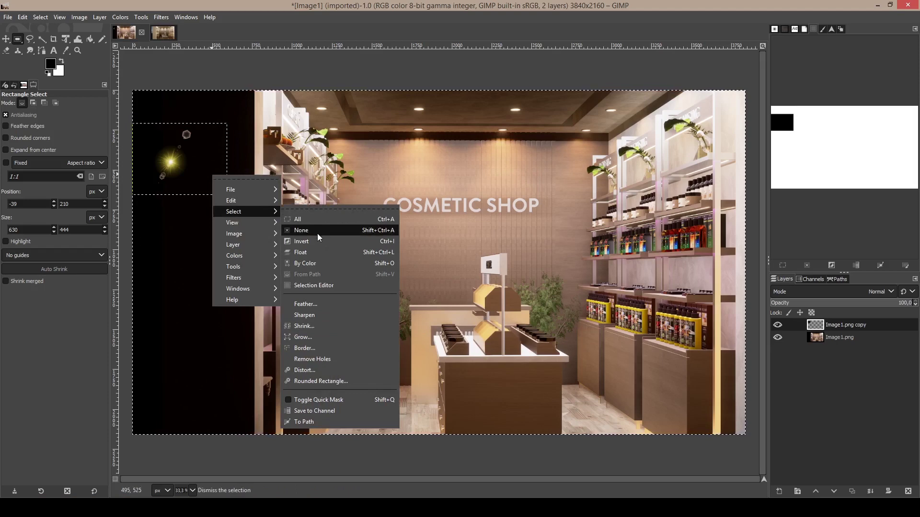
left_click(323, 229)
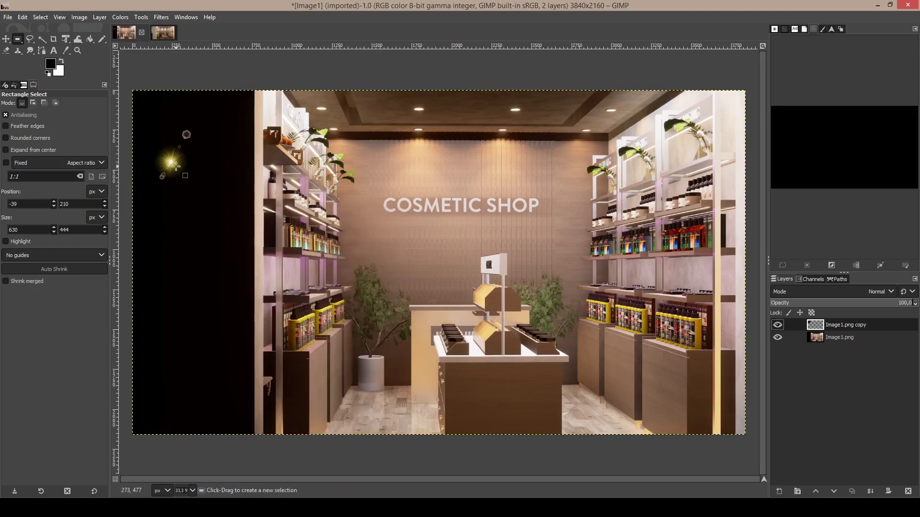
Step: Set the flare layer's blend mode to Screen and position the flare on the ceiling spotlight nearest the left shelves
key("m")
left_click_drag(205, 164, 359, 124)
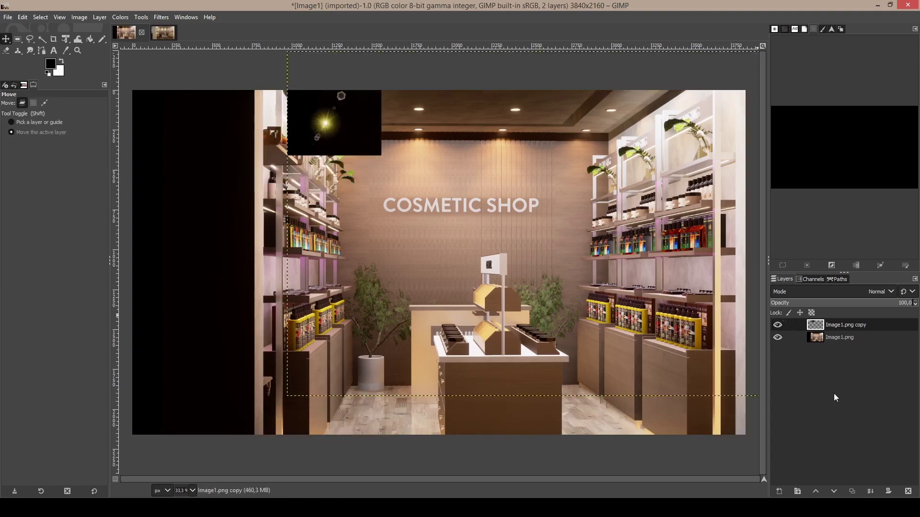
left_click(883, 291)
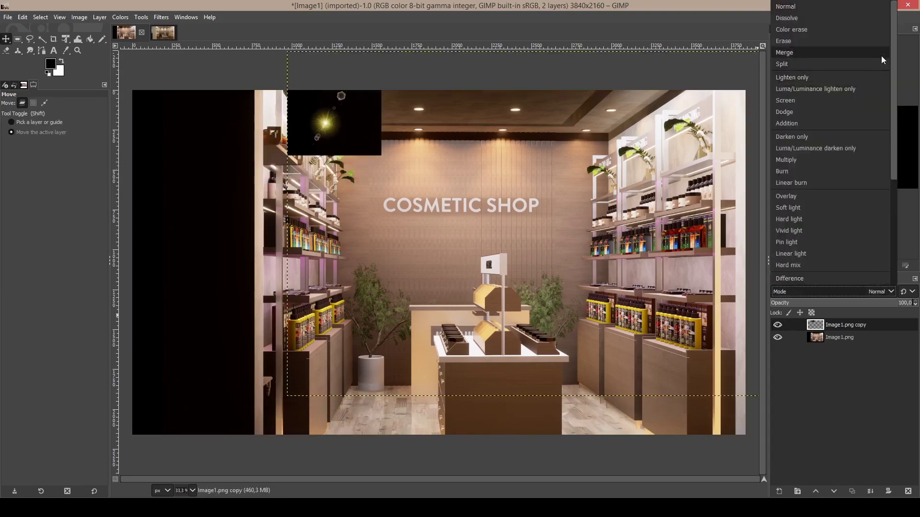
scroll(877, 56, "down", 3)
mouse_move(890, 103)
left_mouse_down()
mouse_move(890, 170)
mouse_move(898, 114)
left_mouse_up()
left_click(795, 16)
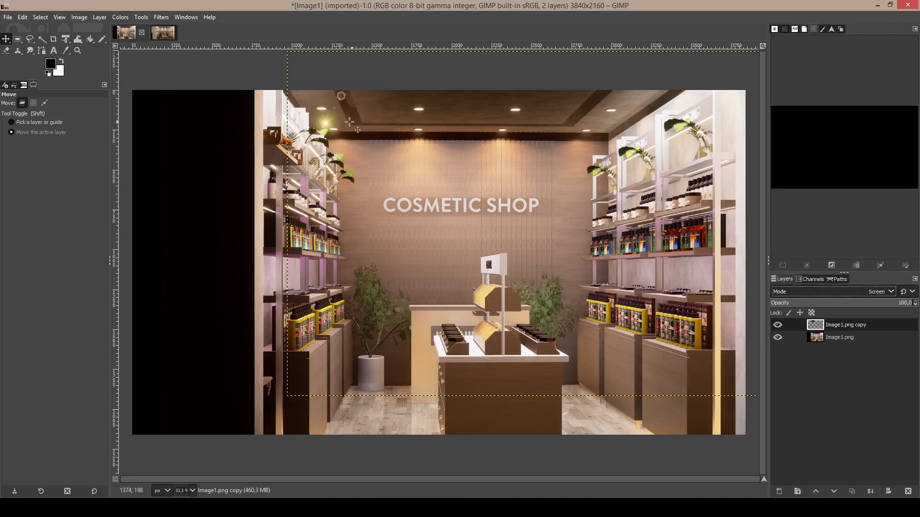
left_click_drag(327, 137, 329, 118)
Step: Desaturate the flare layer with Hue-Saturation, setting saturation to -94.5 and lowering its lightness
left_click(120, 17)
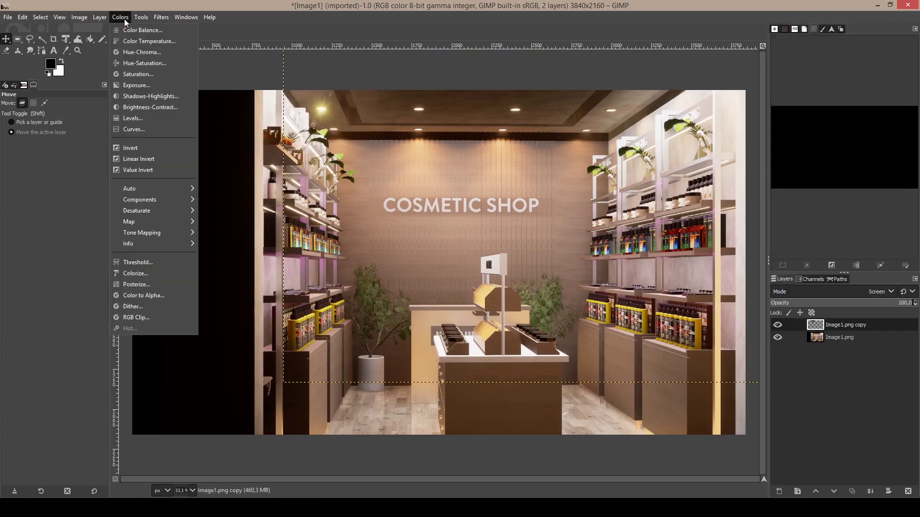
left_click(158, 64)
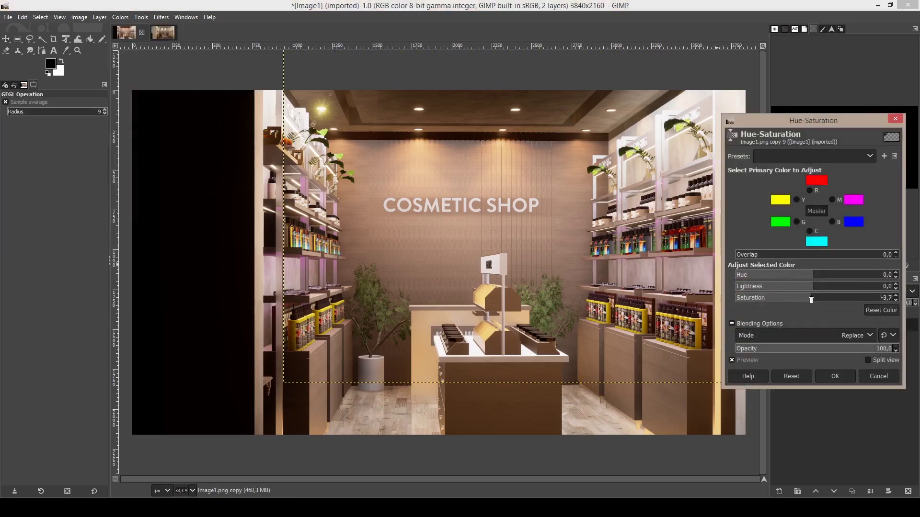
left_click_drag(811, 300, 727, 299)
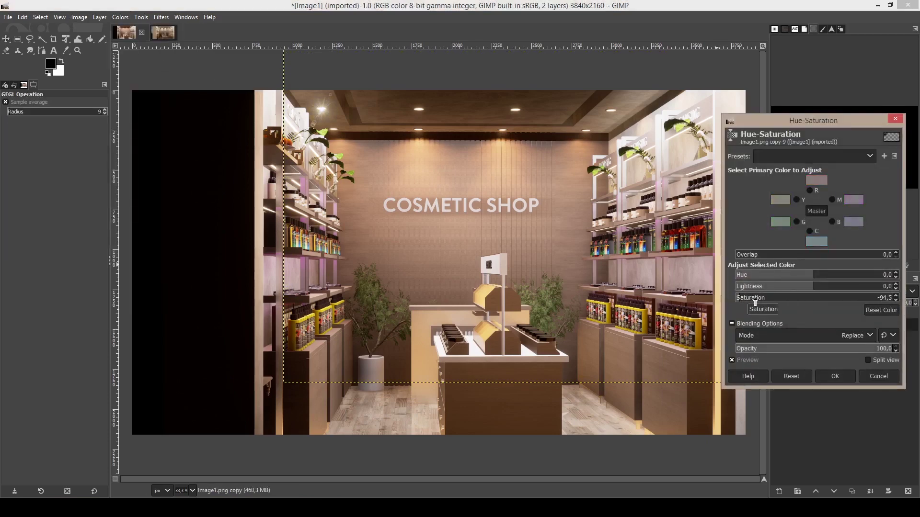
left_click_drag(813, 286, 746, 288)
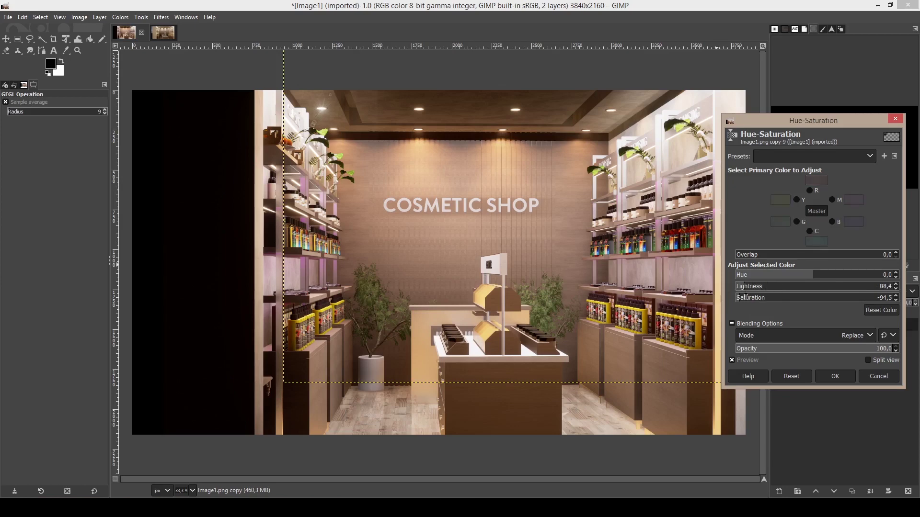
left_click(841, 379)
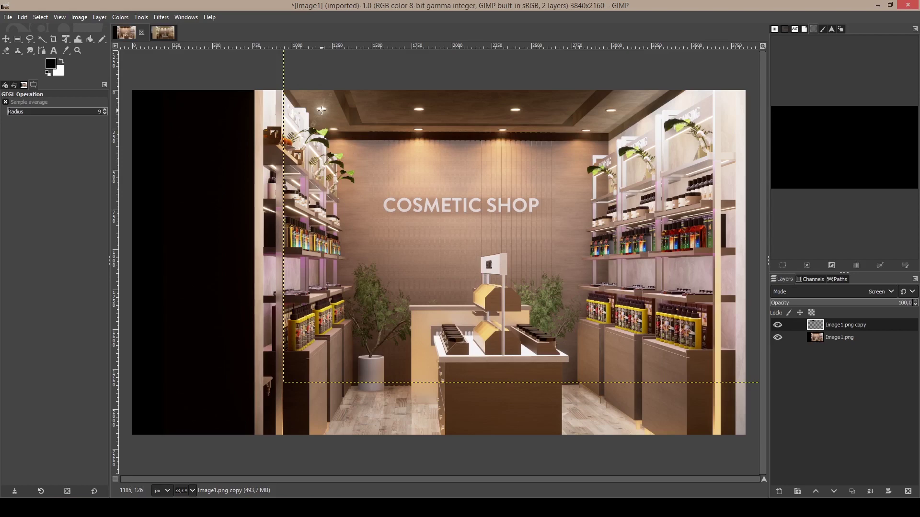
Step: Paste a copy of the flare and move it onto the second ceiling spotlight from the left shelves
key("ctrl+c")
key("ctrl+v")
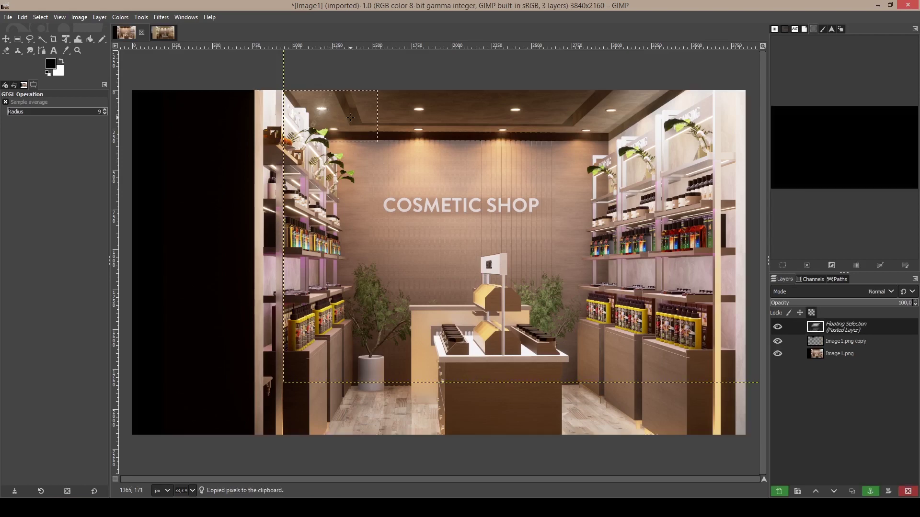
key("m")
left_click_drag(332, 111, 417, 110)
left_click_drag(435, 120, 432, 119)
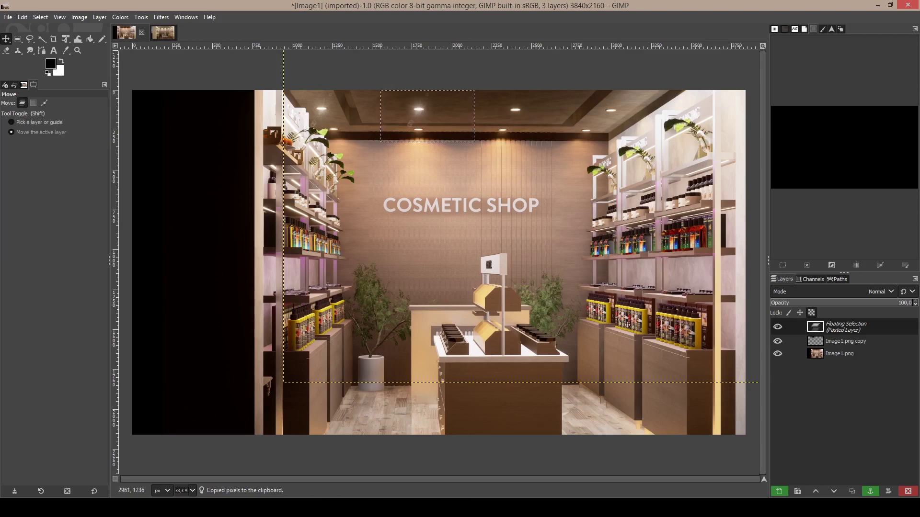
Step: Turn the pasted flare into its own layer at 100 opacity and set its blend mode to Screen
left_click(779, 492)
left_click(813, 304)
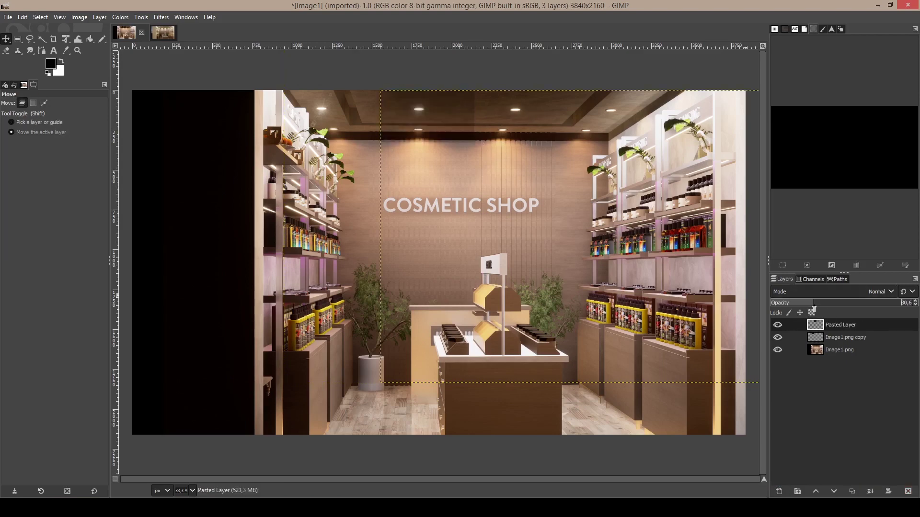
left_click_drag(856, 305, 915, 304)
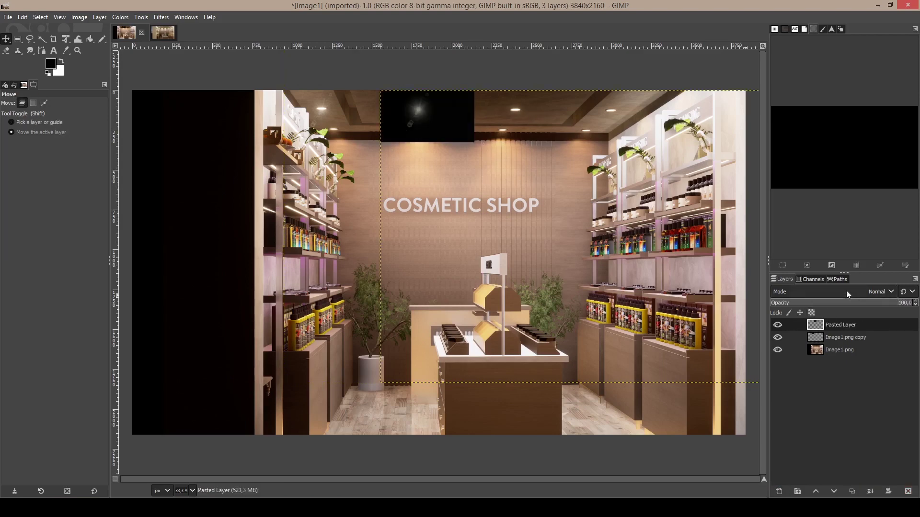
left_click(809, 287)
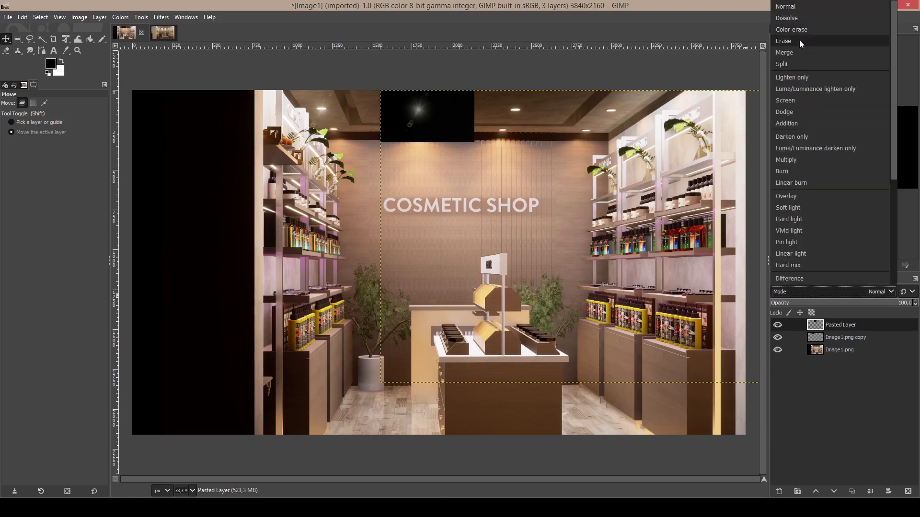
left_click(801, 101)
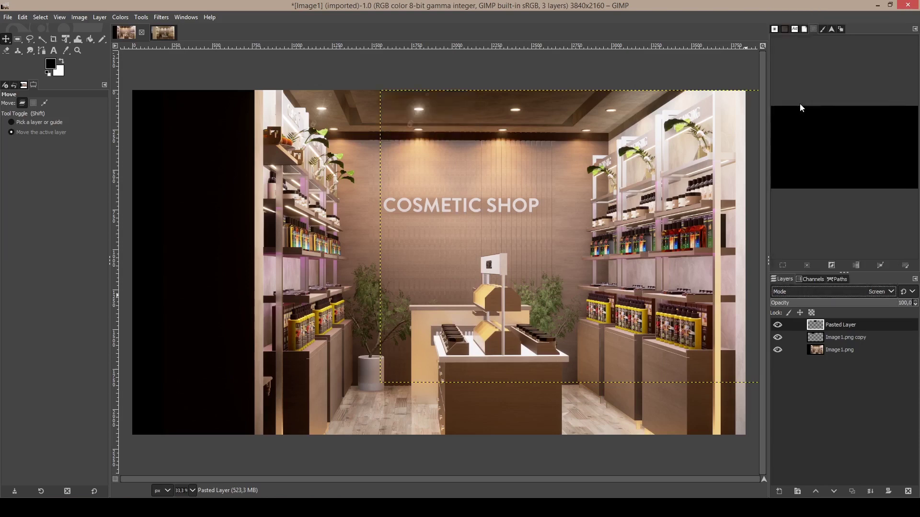
left_click(565, 261)
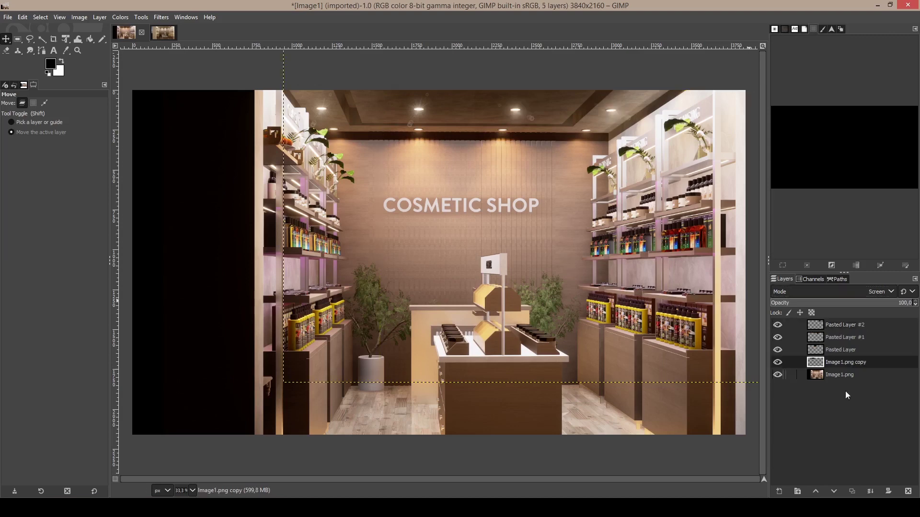
Step: Create a layer group and move all four flare layers into it, above the Image1.png layer
left_click(820, 321)
left_click(797, 491)
mouse_move(836, 338)
left_mouse_down()
mouse_move(838, 322)
mouse_move(838, 330)
left_mouse_up()
mouse_move(839, 348)
left_mouse_down()
mouse_move(837, 327)
mouse_move(841, 353)
left_mouse_up()
left_click_drag(839, 374, 841, 363)
Step: Set the blend mode of the flare layer group to Screen
left_click(834, 326)
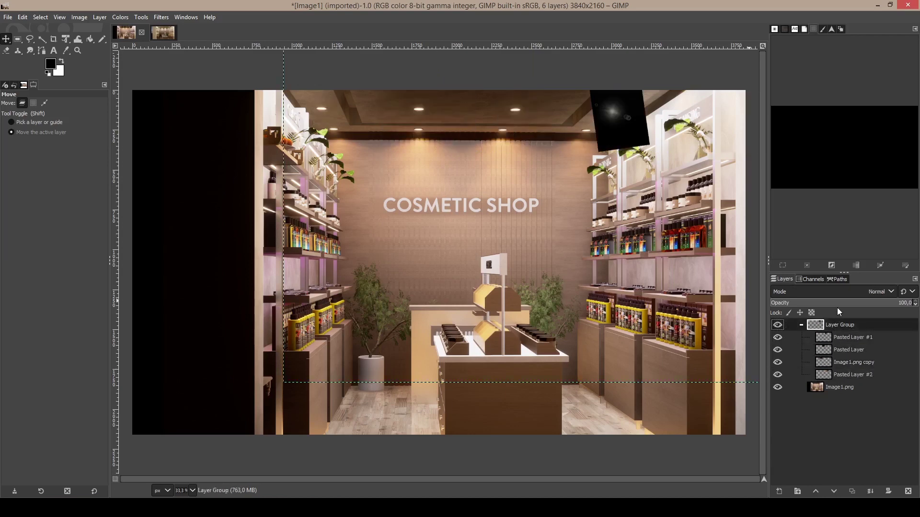
left_click(877, 292)
left_click(793, 98)
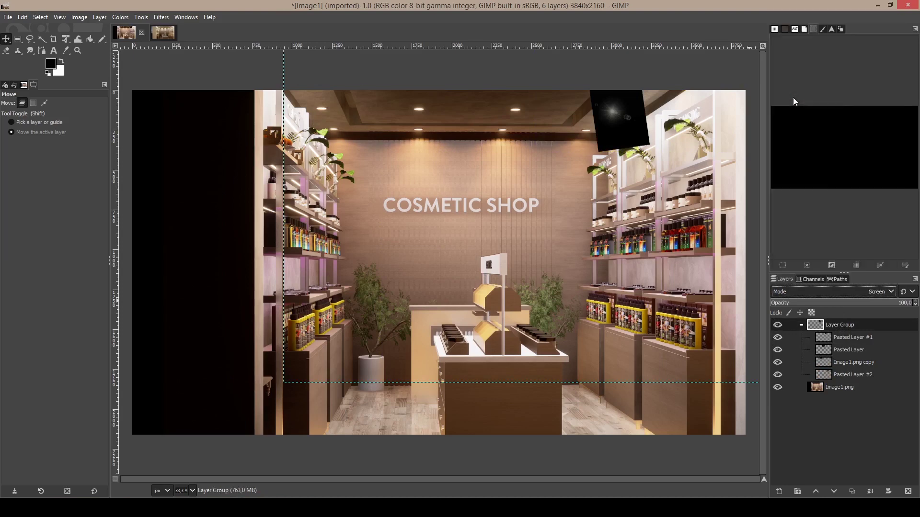
Step: Set the blend mode of Pasted Layer #1 and Pasted Layer inside the group to Normal
left_click(832, 350)
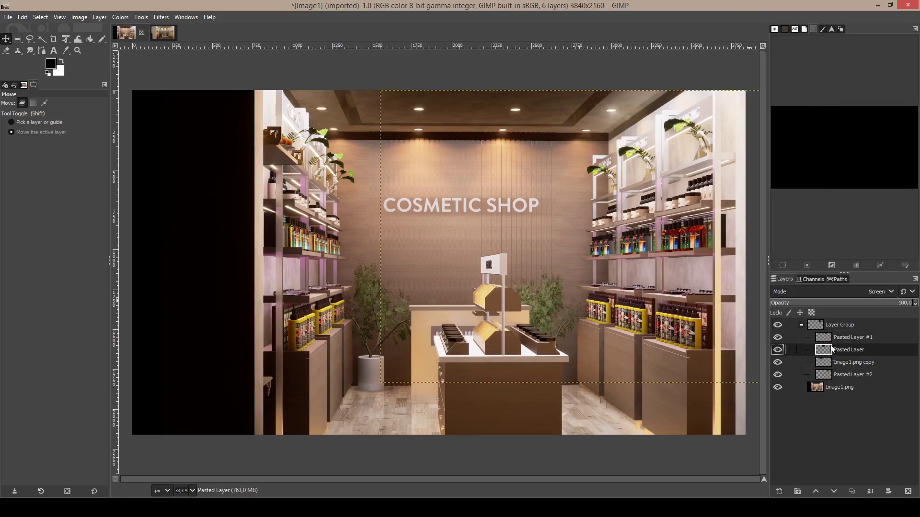
left_click(836, 337)
left_click(877, 291)
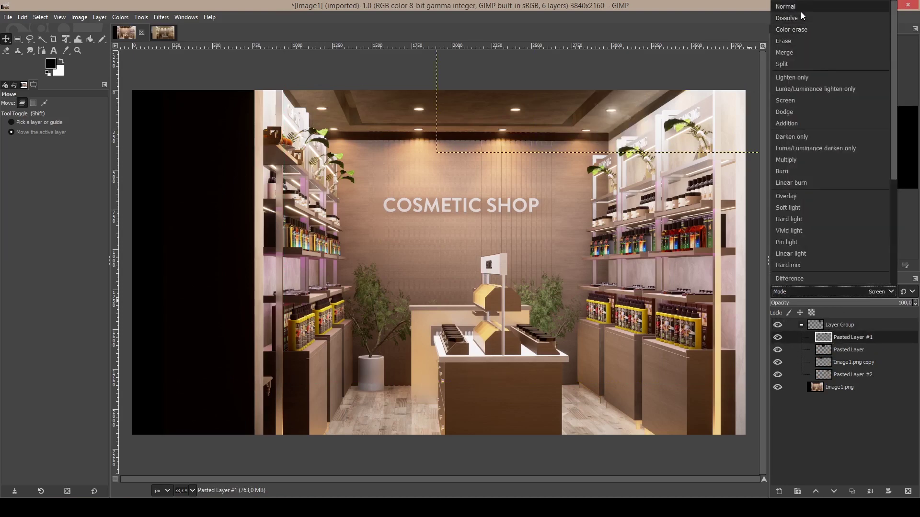
left_click(801, 9)
left_click(852, 347)
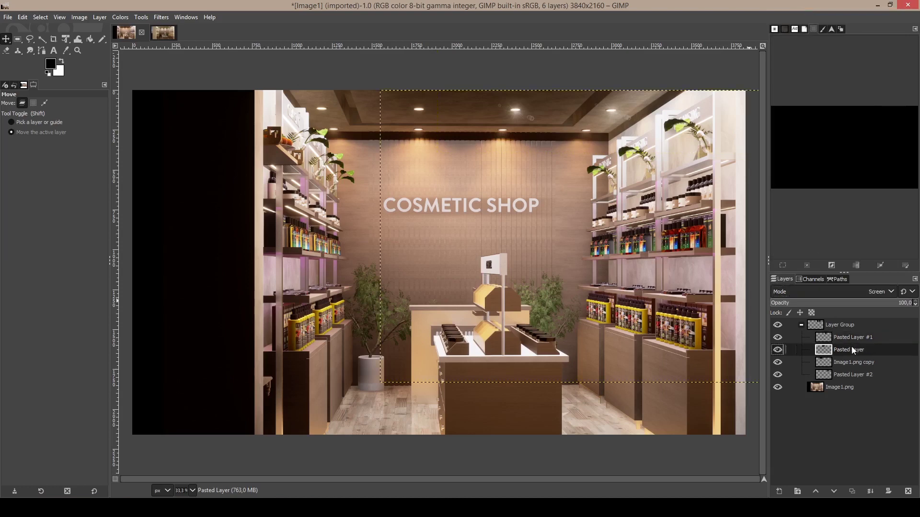
left_click(854, 291)
left_click(803, 10)
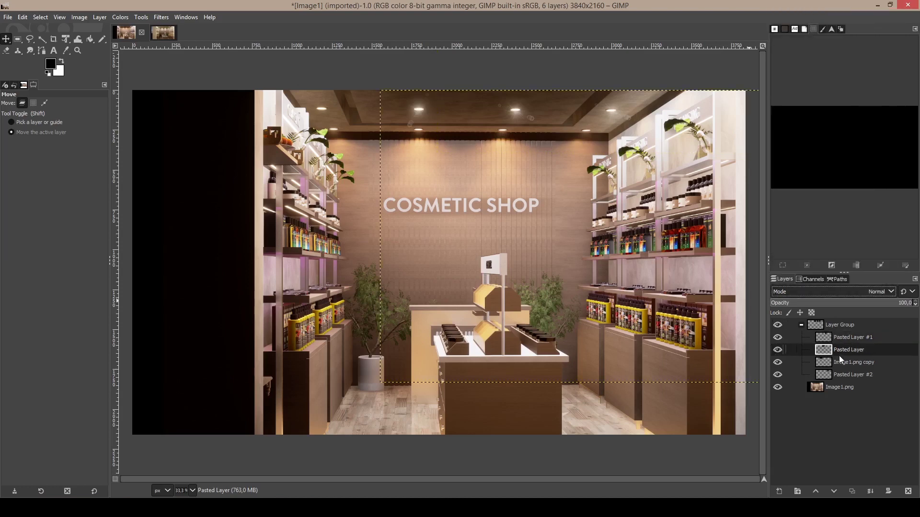
Step: Set the blend mode of Image1.png copy and Pasted Layer #2 inside the group to Normal
left_click(852, 362)
left_click(863, 291)
left_click(789, 9)
left_click(855, 375)
left_click(857, 290)
left_click(811, 7)
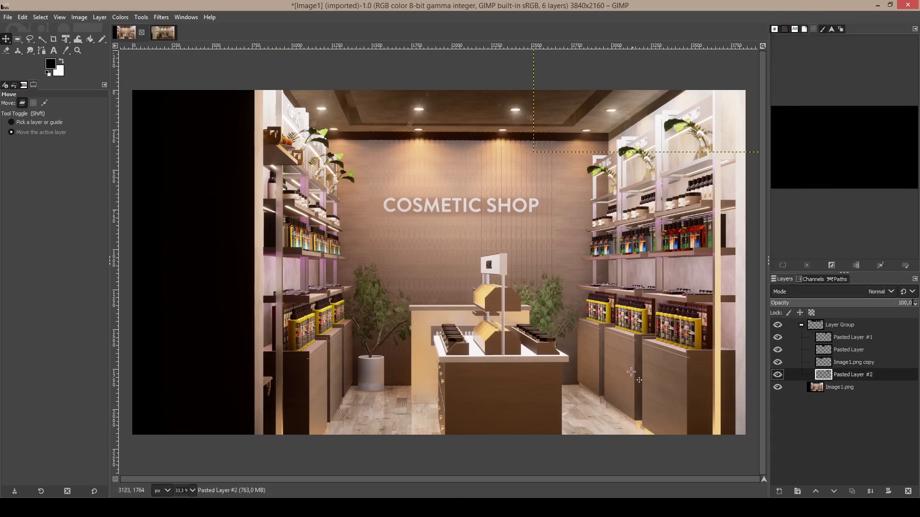
Step: Crop Image1 to about 3004 × 2136 px, cutting off the black area beside the left shelves
scroll(622, 362, "down", 2, "ctrl")
middle_click_drag(648, 331, 615, 322)
scroll(611, 322, "up", 1, "ctrl")
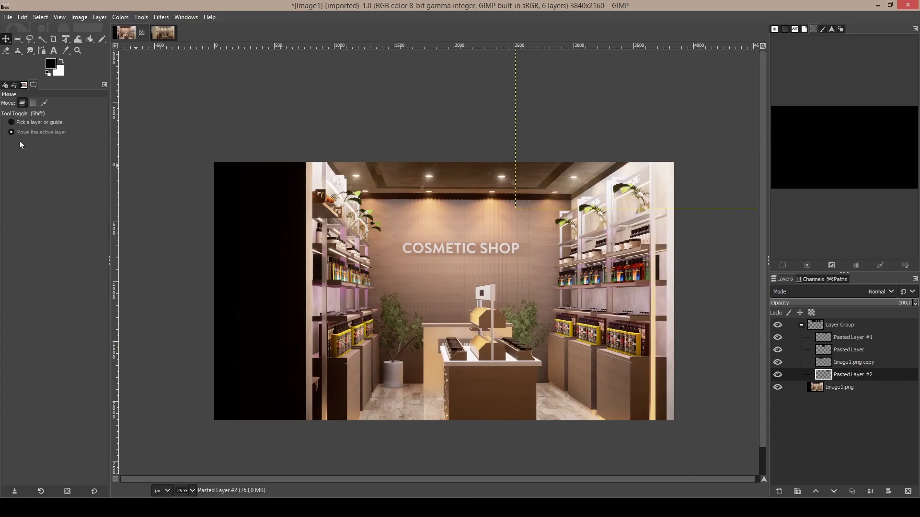
left_click(53, 39)
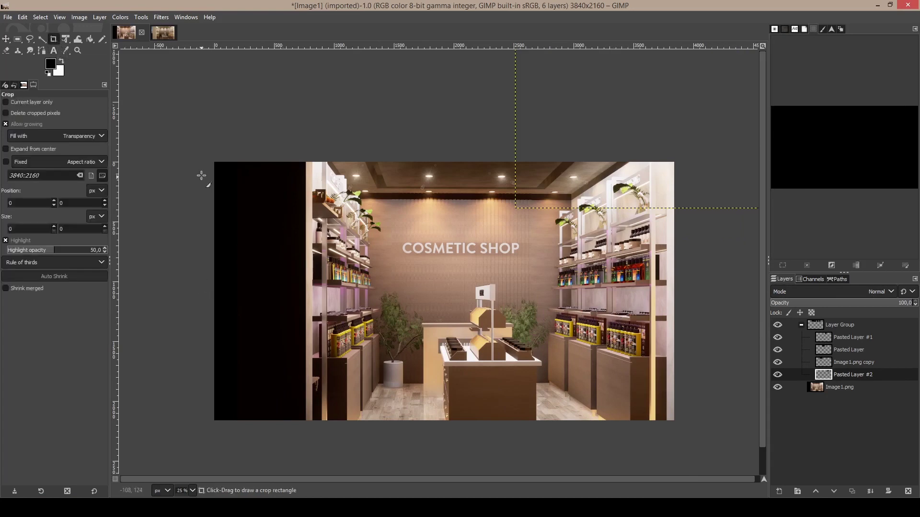
left_click_drag(307, 159, 678, 426)
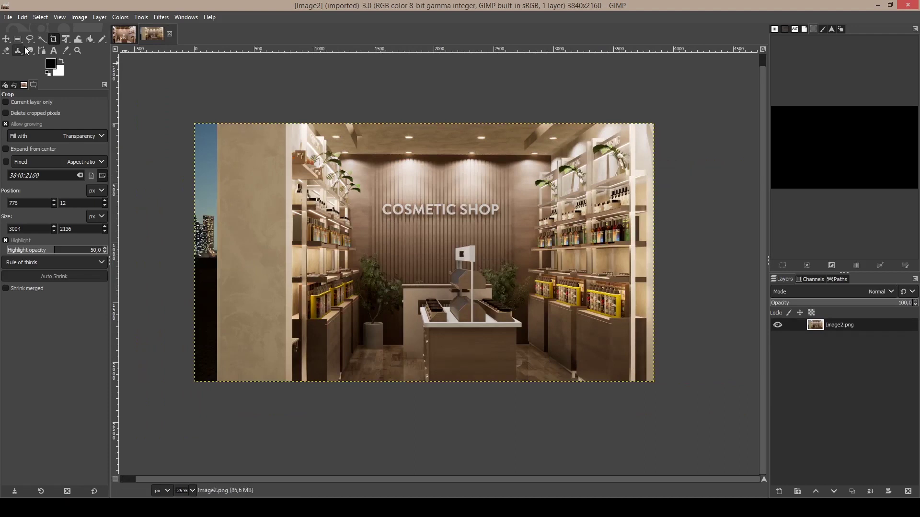
Step: Crop Image2 to about 3140 × 2144 px, cutting off the exterior and most of the wall beside the left shelves
left_click_drag(276, 124, 651, 381)
left_click(535, 255)
scroll(454, 160, "up", 3, "ctrl")
scroll(452, 160, "down", 2, "ctrl")
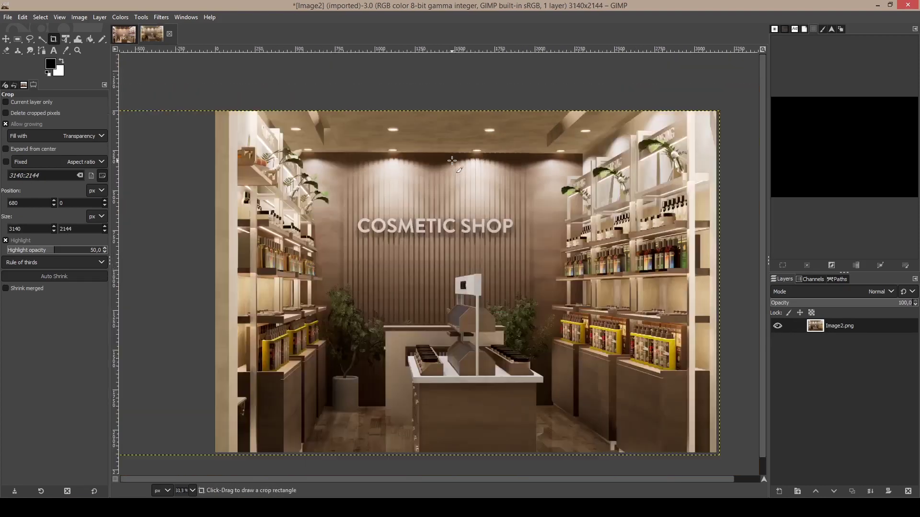
scroll(452, 162, "down", 1, "ctrl")
scroll(498, 196, "up", 1, "ctrl")
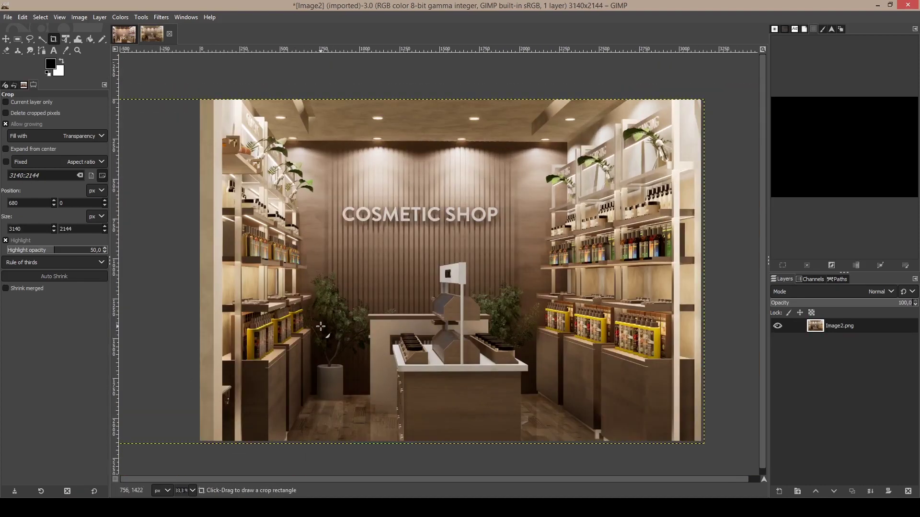
Step: Copy the flare layer group from Image1 and paste it into Image2 as a new layer
left_click(121, 35)
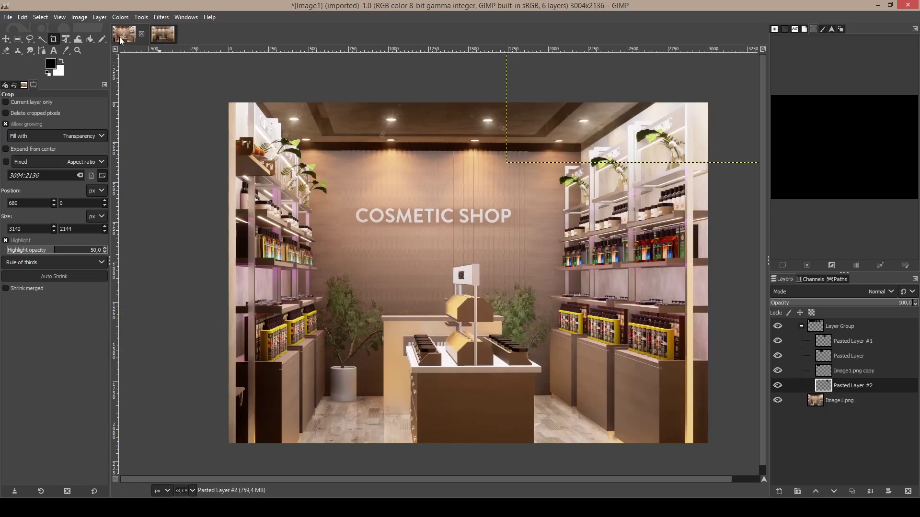
left_click(831, 326)
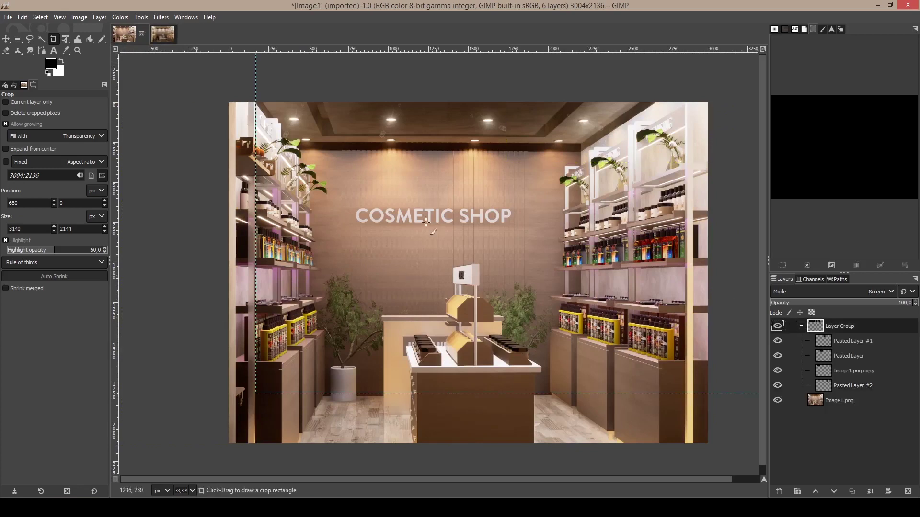
key("ctrl+c")
key("alt+2")
key("ctrl+v")
scroll(478, 242, "down", 1, "ctrl")
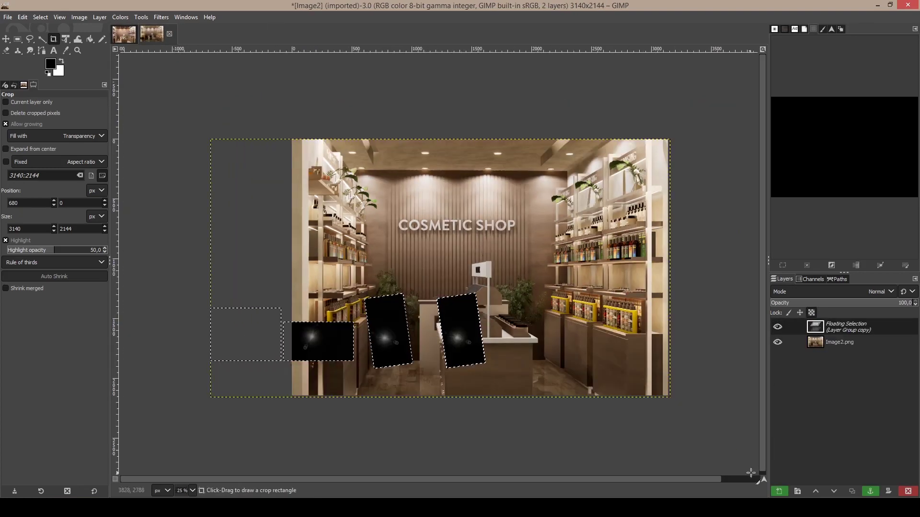
key("shift+ctrl+n")
Step: Align the pasted flares with the ceiling spotlights in Image2 and set their layer's blend mode to Screen
key("m")
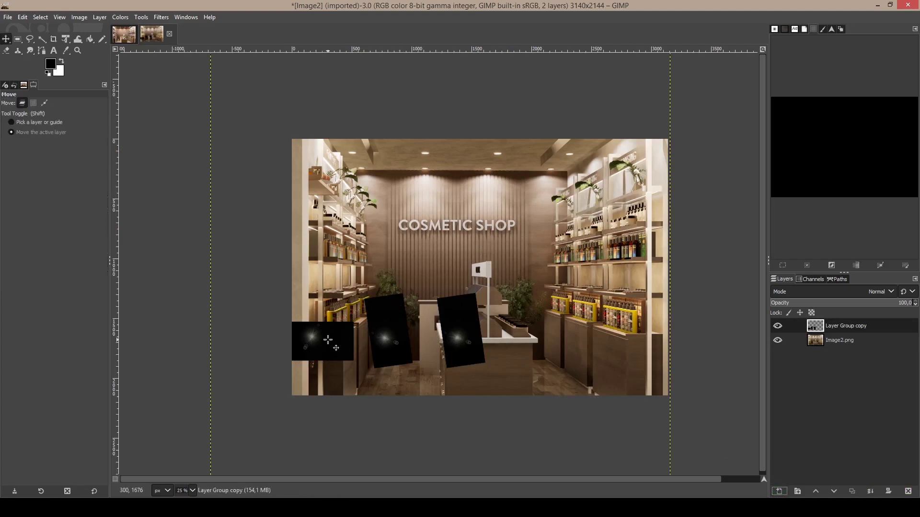
left_click_drag(327, 339, 455, 163)
scroll(379, 161, "up", 4, "ctrl")
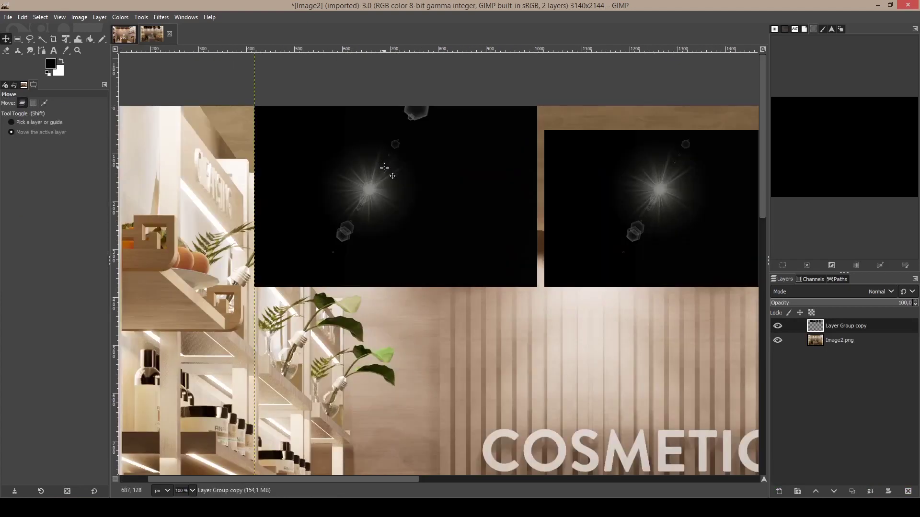
left_click_drag(380, 186, 326, 149)
left_click(879, 291)
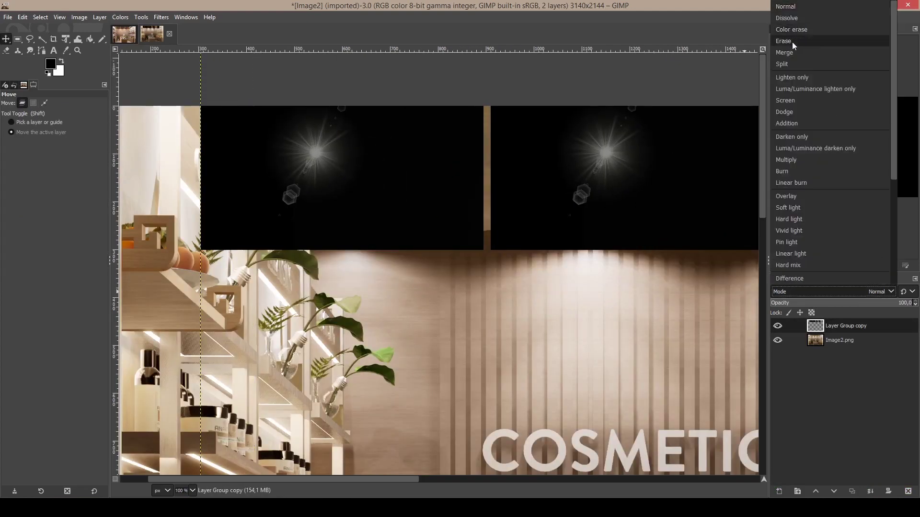
left_click(785, 100)
left_click_drag(490, 194, 472, 206)
scroll(472, 206, "down", 4, "ctrl")
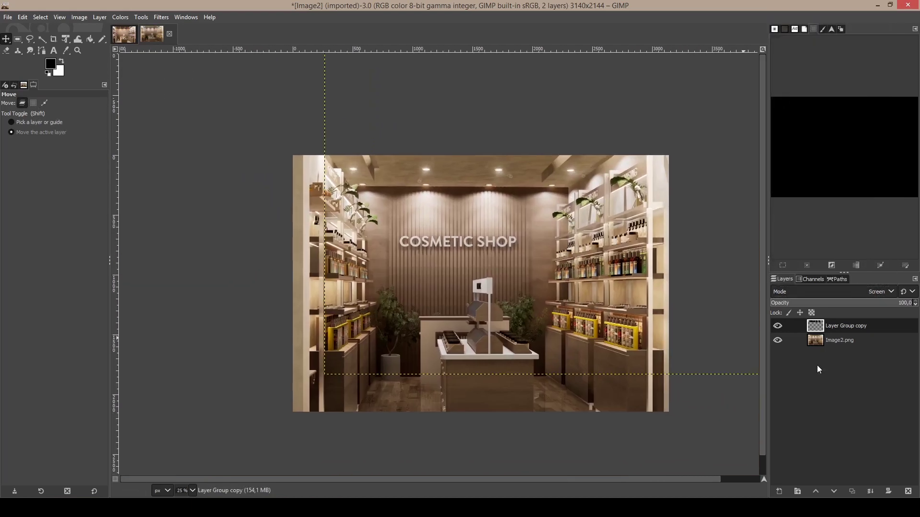
Step: Brighten the Image2.png layer with a Value curve, raising the shadows to about 36→57 and the highlights to about 183→200
left_click(841, 340)
left_click(120, 17)
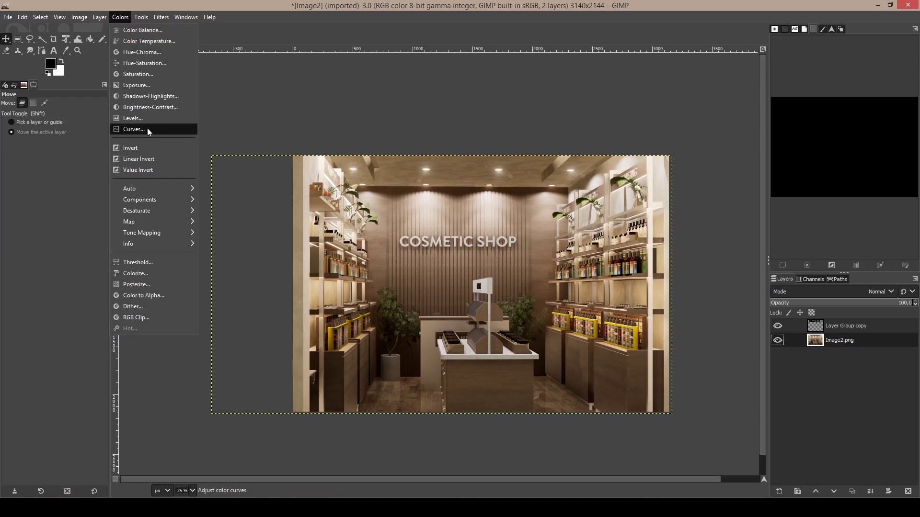
left_click(130, 126)
left_click_drag(793, 304, 771, 298)
left_click(846, 233)
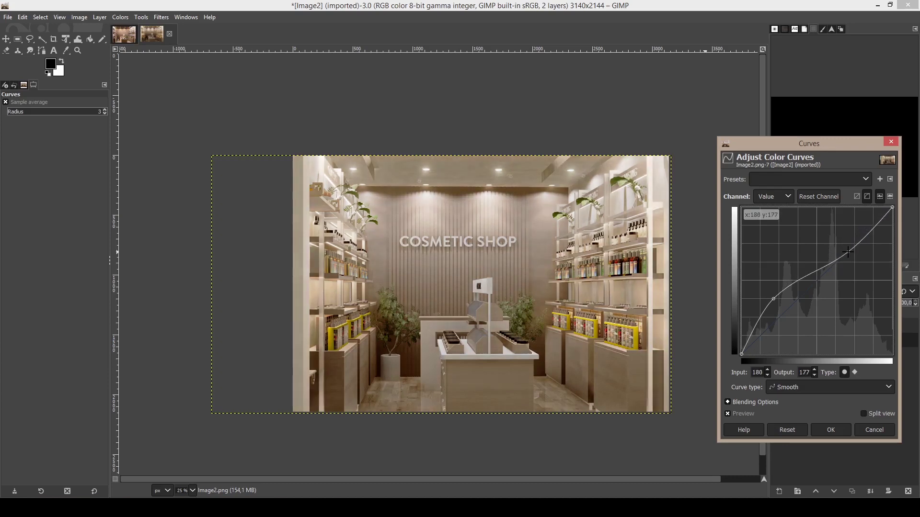
left_click_drag(846, 233, 847, 234)
left_click_drag(762, 296, 756, 325)
left_click_drag(849, 234, 851, 237)
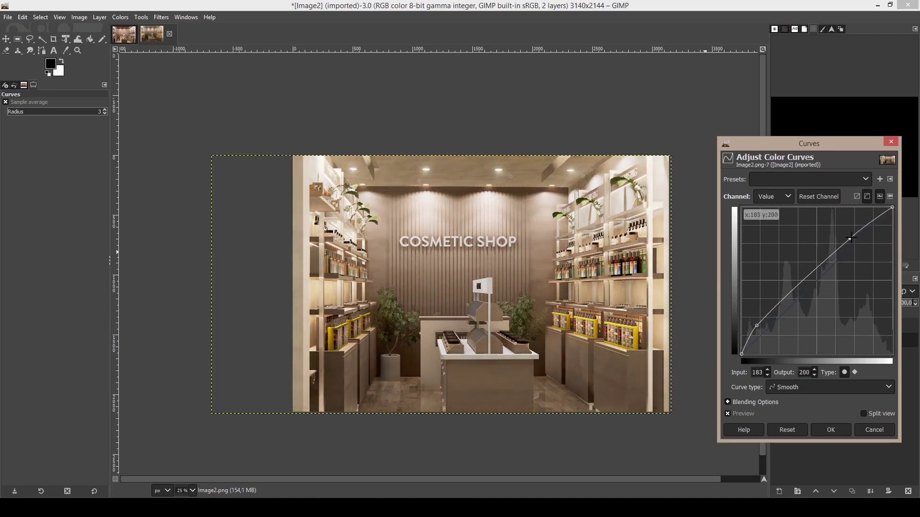
left_click_drag(760, 322, 764, 319)
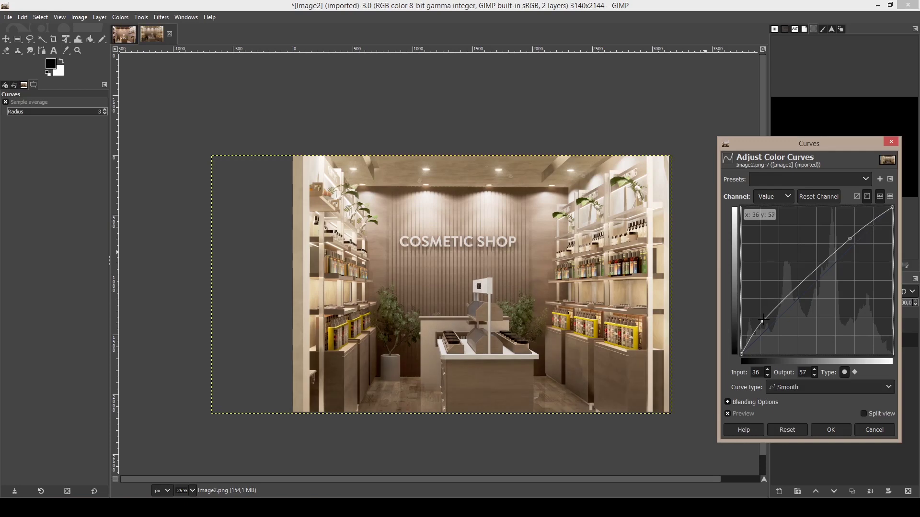
Step: Raise the shadow end of the Blue channel curve slightly and apply the colour curves to the Image2.png layer
left_click(814, 178)
left_click(814, 178)
left_click(770, 199)
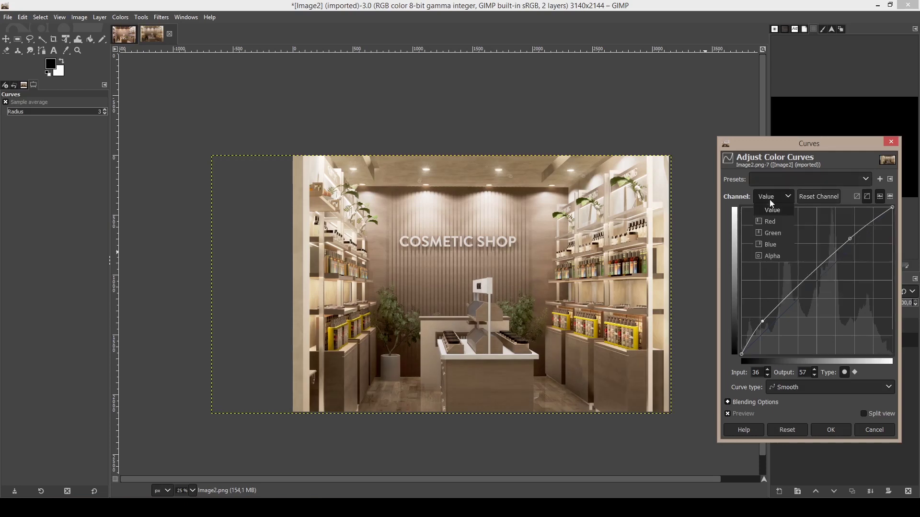
left_click(777, 246)
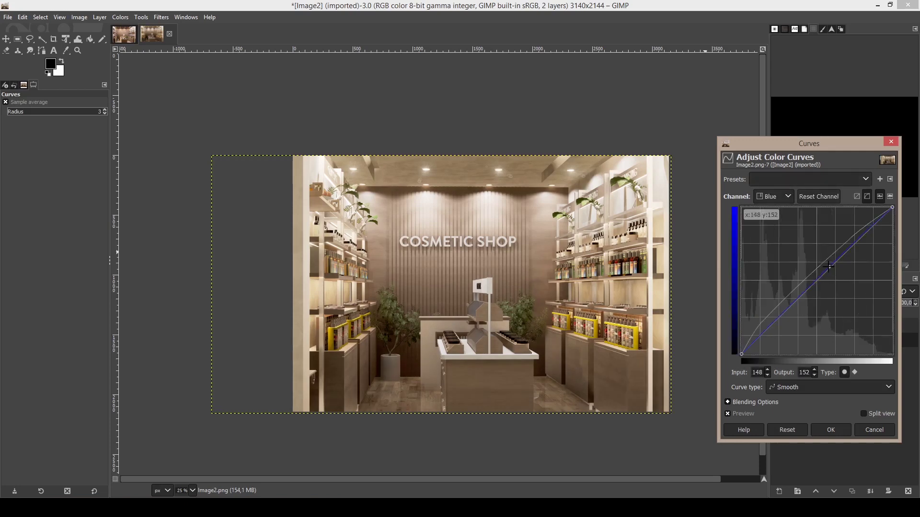
left_click_drag(827, 263, 756, 335)
left_click(832, 429)
Step: Apply a second Value curve to Image2.png, lowering the shadows and highlights slightly around a midtone point near 129→128
left_click(126, 18)
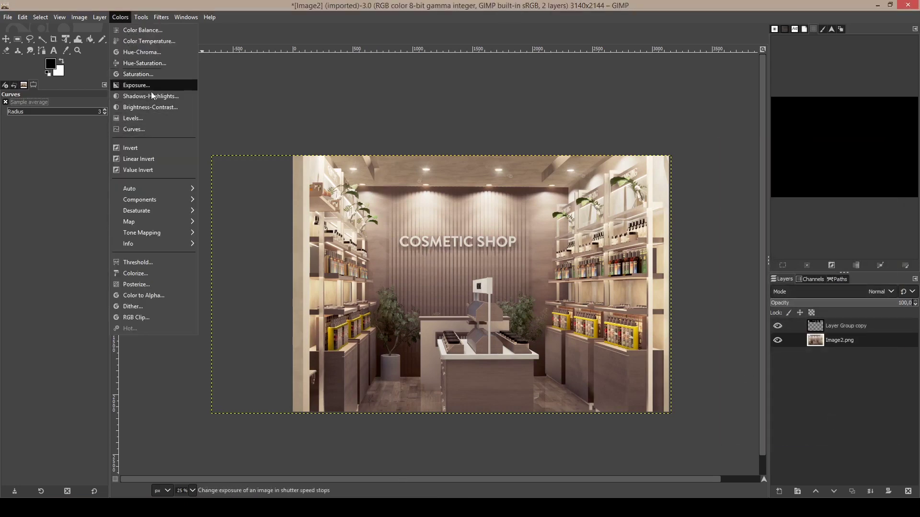
left_click(151, 129)
left_click_drag(772, 324, 777, 327)
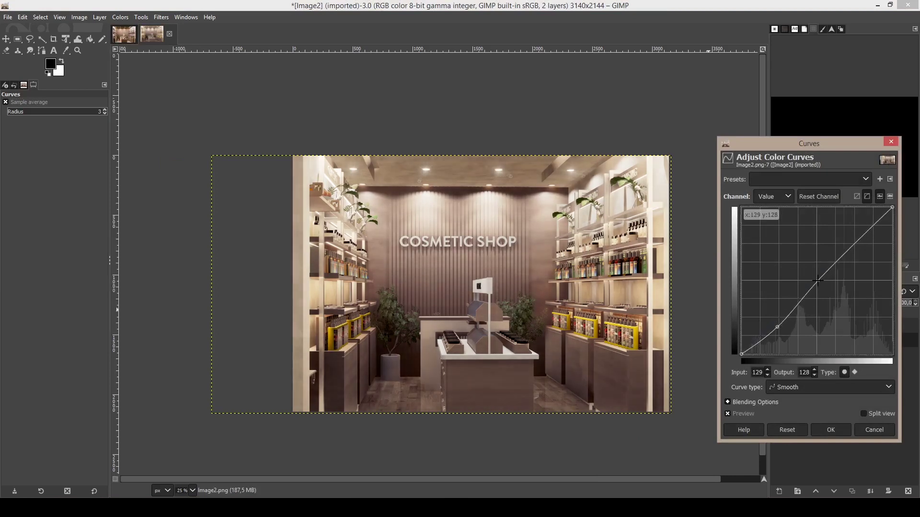
left_click_drag(779, 326, 781, 326)
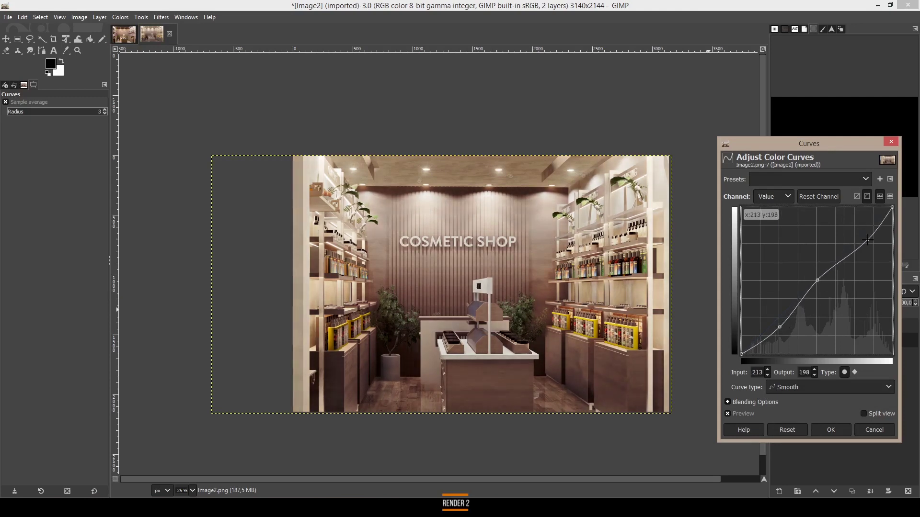
left_click(832, 428)
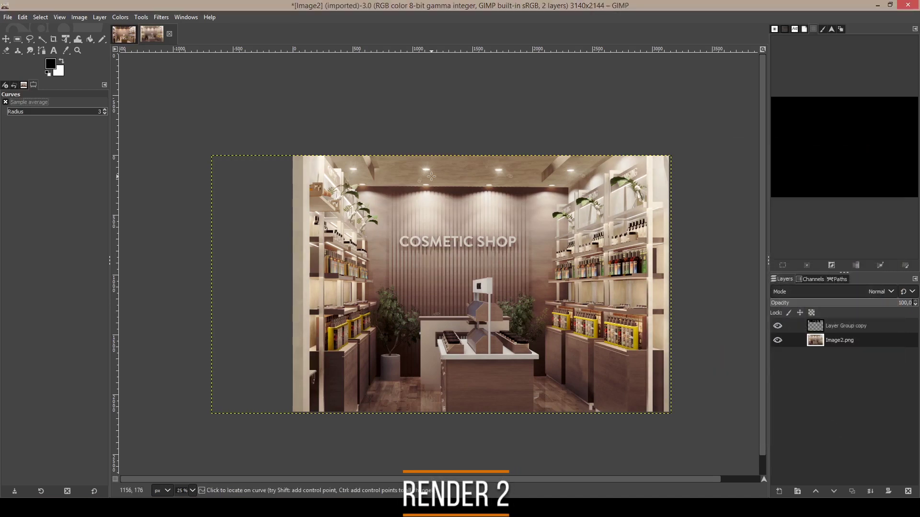